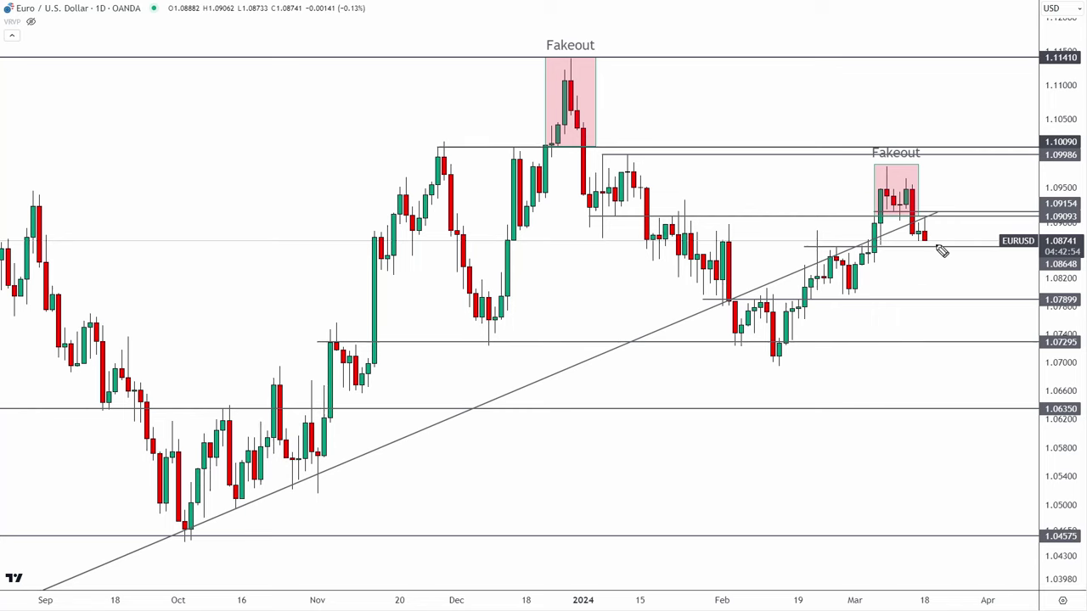
Step: Brush-sketch marks along the 1.0909 and 1.0865 levels and the right Fakeout box
{"action": "left_click_drag", "start_coordinate": [913, 217], "coordinate": [940, 213]}
{"action": "left_click_drag", "start_coordinate": [905, 246], "coordinate": [938, 245]}
{"action": "mouse_move", "coordinate": [870, 158]}
{"action": "left_mouse_down"}
{"action": "mouse_move", "coordinate": [869, 217]}
{"action": "mouse_move", "coordinate": [929, 219]}
{"action": "mouse_move", "coordinate": [924, 163]}
{"action": "mouse_move", "coordinate": [881, 163]}
{"action": "left_mouse_up"}
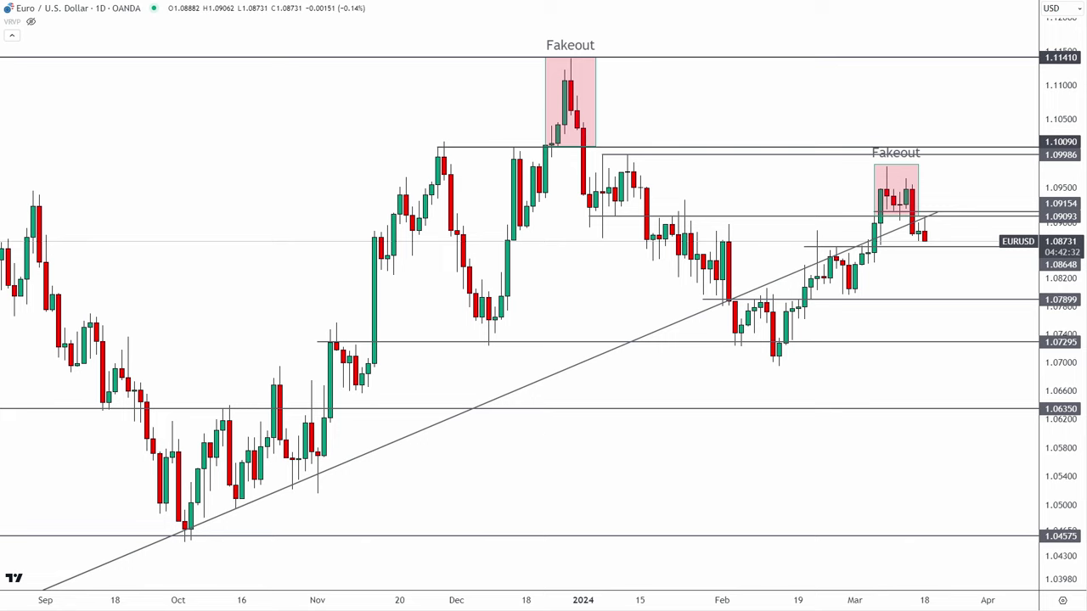
Step: Zoom the time axis out to mid-2022, showing the Sep 2022 low and the long trendline
{"action": "scroll", "coordinate": [846, 605], "scroll_direction": "up", "scroll_amount": 3}
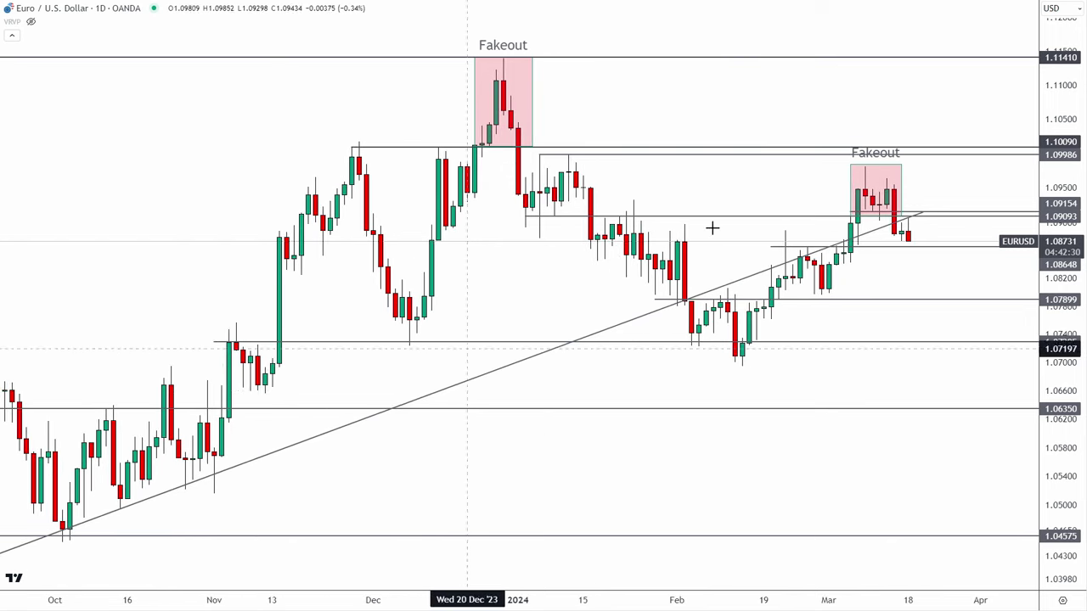
{"action": "scroll", "coordinate": [589, 541], "scroll_direction": "down", "scroll_amount": 6}
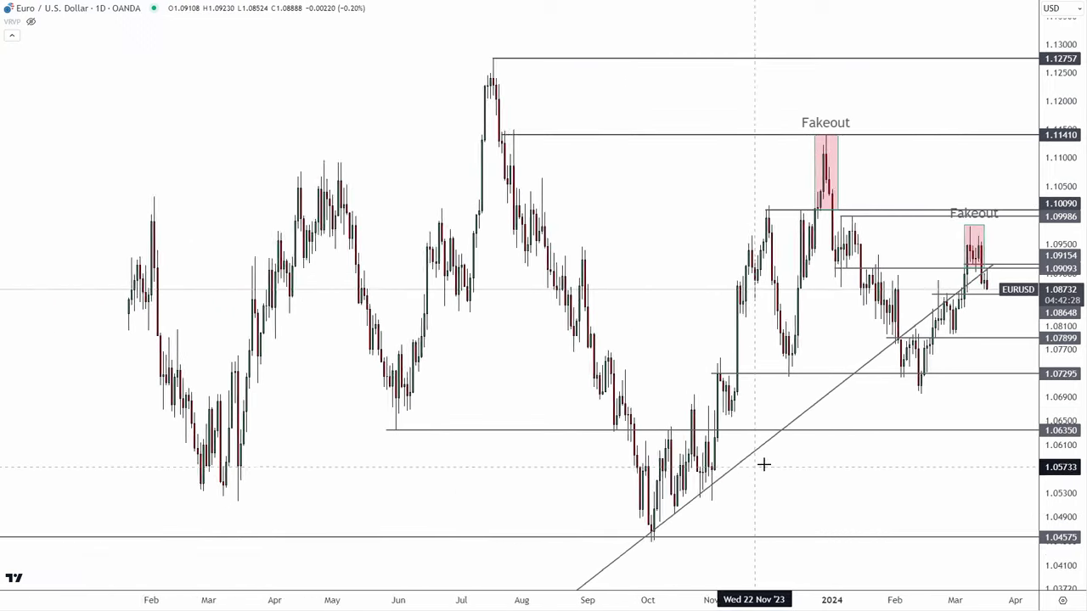
{"action": "scroll", "coordinate": [665, 489], "scroll_direction": "down", "scroll_amount": 5}
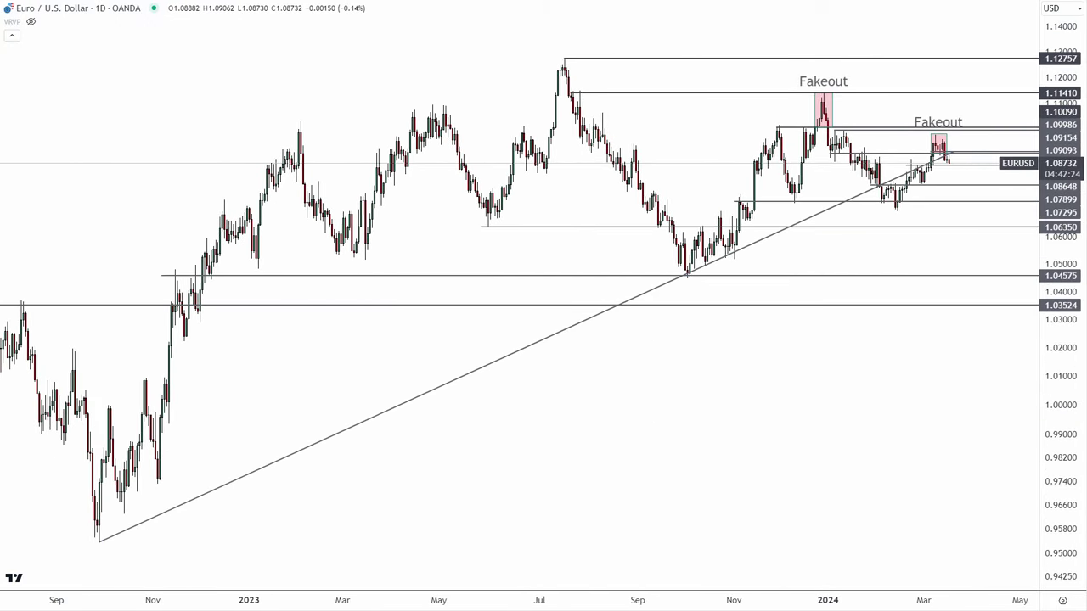
{"action": "mouse_move", "coordinate": [84, 544]}
{"action": "left_mouse_down"}
{"action": "mouse_move", "coordinate": [123, 537]}
{"action": "mouse_move", "coordinate": [80, 539]}
{"action": "left_mouse_up"}
{"action": "mouse_move", "coordinate": [699, 280]}
{"action": "left_mouse_down"}
{"action": "mouse_move", "coordinate": [766, 243]}
{"action": "mouse_move", "coordinate": [685, 280]}
{"action": "mouse_move", "coordinate": [706, 277]}
{"action": "left_mouse_up"}
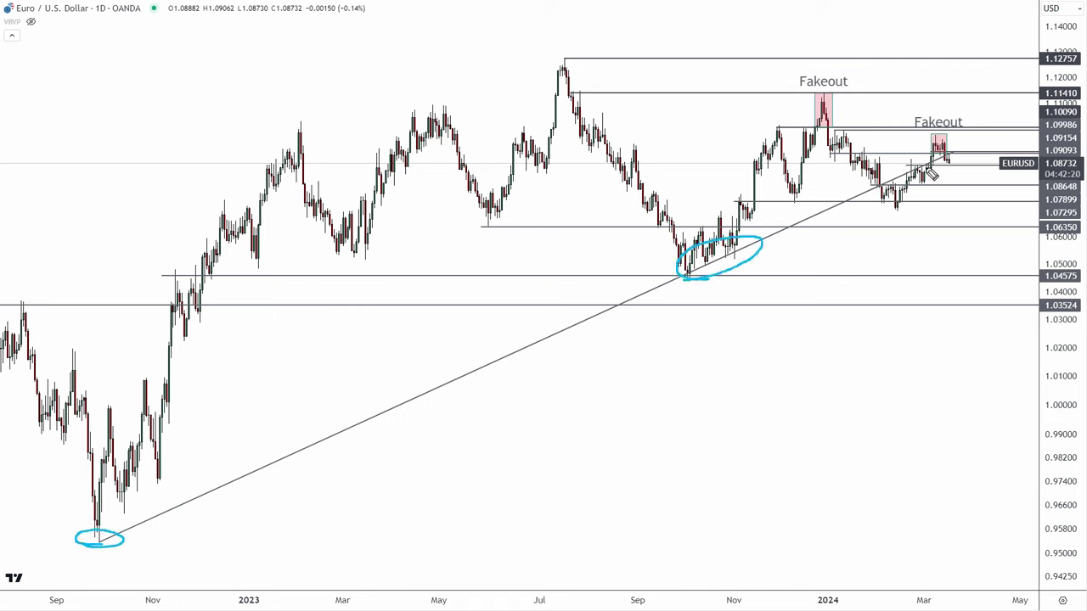
{"action": "left_click_drag", "start_coordinate": [938, 160], "coordinate": [893, 189]}
{"action": "mouse_move", "coordinate": [932, 136]}
{"action": "left_mouse_down"}
{"action": "mouse_move", "coordinate": [929, 159]}
{"action": "mouse_move", "coordinate": [951, 157]}
{"action": "mouse_move", "coordinate": [952, 138]}
{"action": "mouse_move", "coordinate": [932, 133]}
{"action": "mouse_move", "coordinate": [942, 167]}
{"action": "mouse_move", "coordinate": [952, 162]}
{"action": "left_mouse_up"}
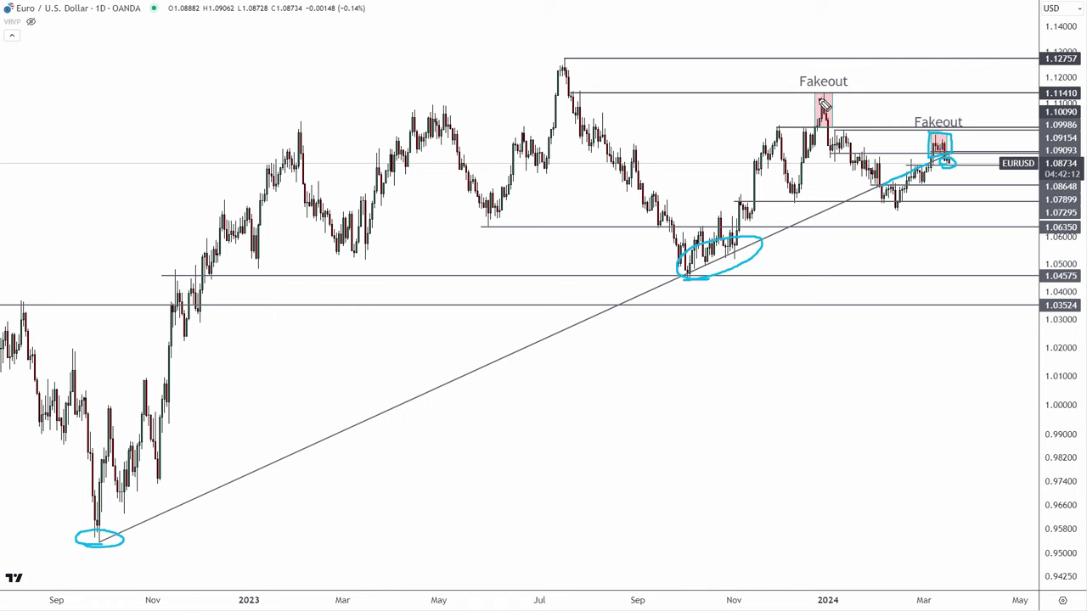
{"action": "mouse_move", "coordinate": [819, 99]}
{"action": "left_mouse_down"}
{"action": "mouse_move", "coordinate": [820, 135]}
{"action": "mouse_move", "coordinate": [839, 111]}
{"action": "mouse_move", "coordinate": [828, 99]}
{"action": "left_mouse_up"}
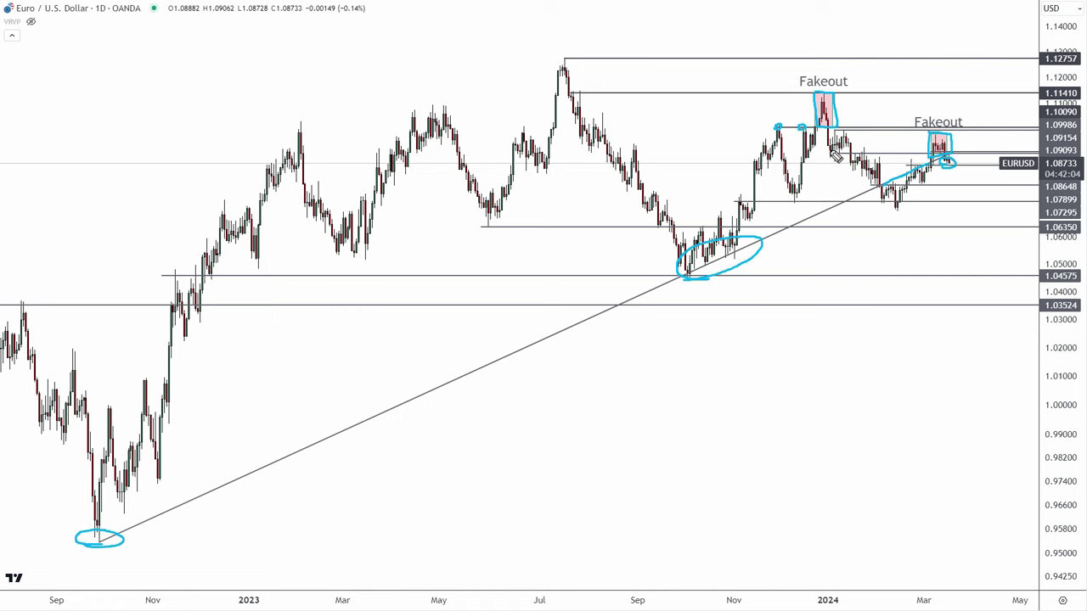
{"action": "left_click_drag", "start_coordinate": [842, 119], "coordinate": [856, 103]}
{"action": "key", "text": "ctrl+z"}
{"action": "key", "text": "ctrl+z"}
{"action": "key", "text": "ctrl+z"}
{"action": "key", "text": "ctrl+z"}
{"action": "key", "text": "ctrl+z"}
{"action": "key", "text": "ctrl+z"}
{"action": "key", "text": "ctrl+z"}
{"action": "key", "text": "ctrl+z"}
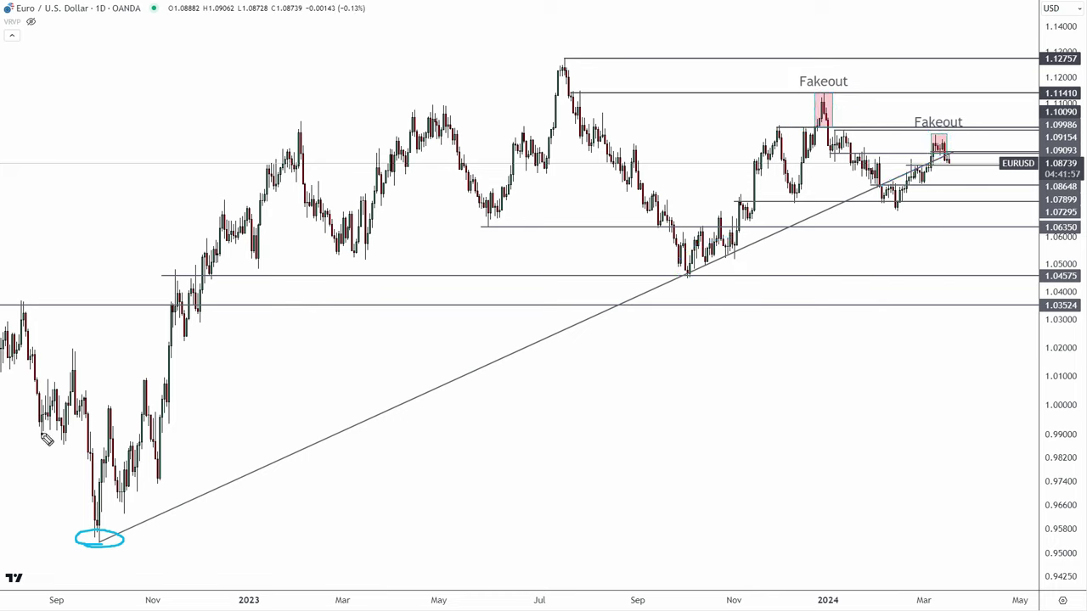
{"action": "key", "text": "ctrl+z"}
Step: Zoom into the December–March candles and delete a trial box drawn near 1.0915
{"action": "left_click_drag", "start_coordinate": [930, 600], "coordinate": [516, 585]}
{"action": "left_click_drag", "start_coordinate": [563, 337], "coordinate": [923, 333]}
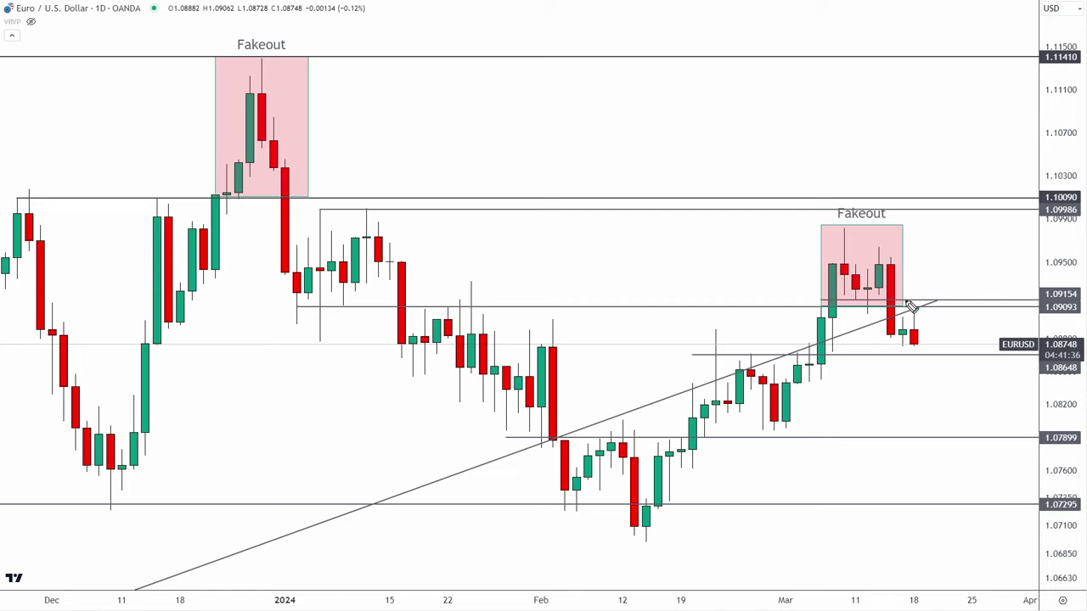
{"action": "left_click_drag", "start_coordinate": [898, 294], "coordinate": [933, 306]}
{"action": "key", "text": "Delete"}
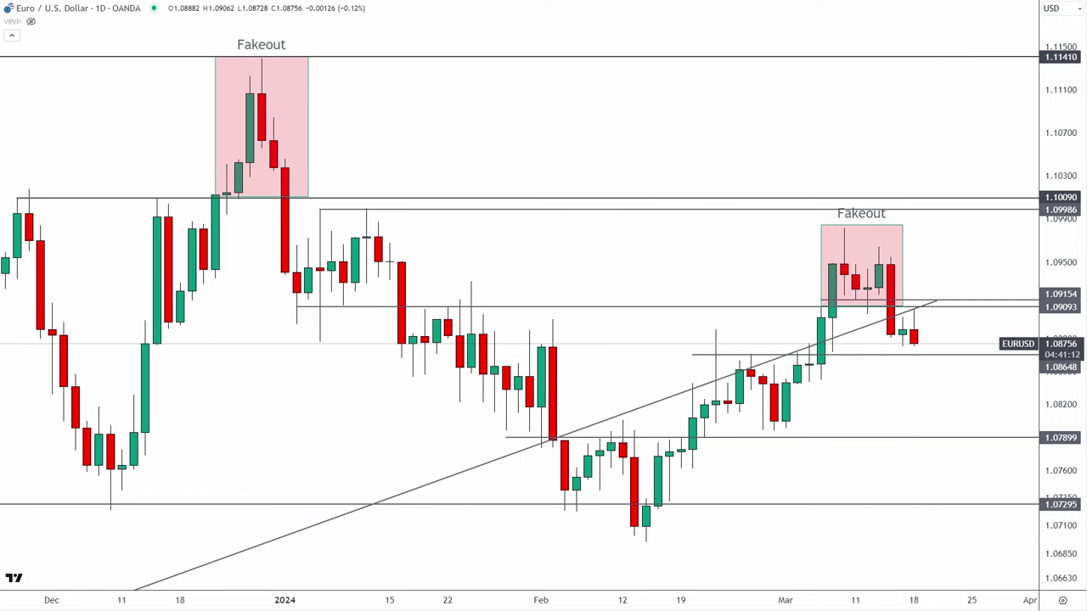
Step: Circle the candle groups touching 1.0865, undo the last stroke, then switch to the U.S. Dollar Index
{"action": "mouse_move", "coordinate": [743, 361]}
{"action": "left_mouse_down"}
{"action": "mouse_move", "coordinate": [763, 348]}
{"action": "mouse_move", "coordinate": [739, 356]}
{"action": "left_mouse_up"}
{"action": "left_click_drag", "start_coordinate": [808, 357], "coordinate": [788, 352]}
{"action": "left_click_drag", "start_coordinate": [925, 357], "coordinate": [905, 357]}
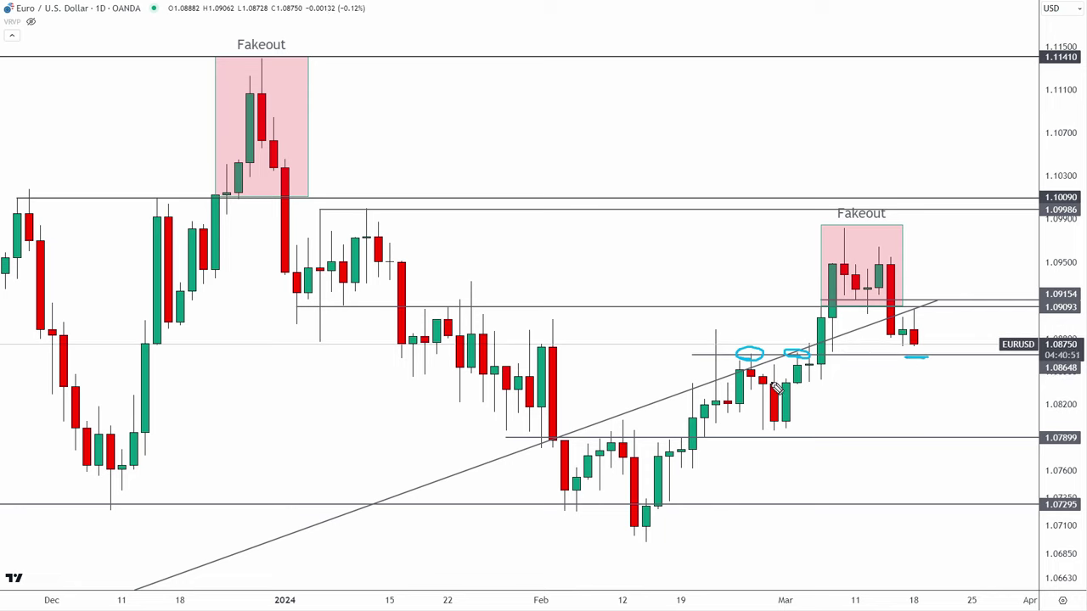
{"action": "key", "text": "ctrl+z"}
{"action": "key", "text": "ctrl+z"}
{"action": "key", "text": "ctrl+z"}
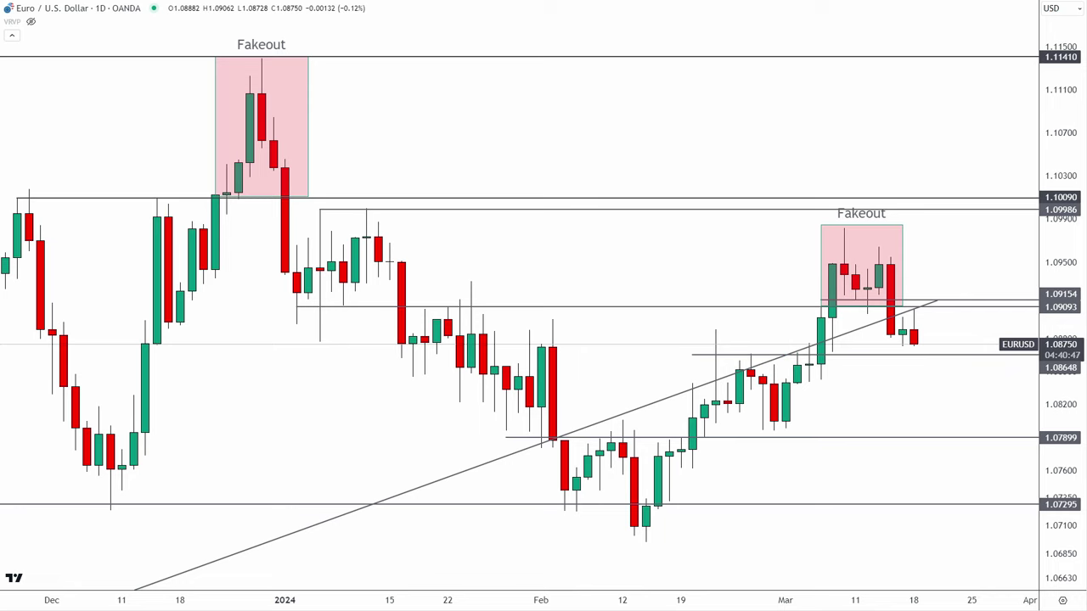
{"action": "key", "text": "Down"}
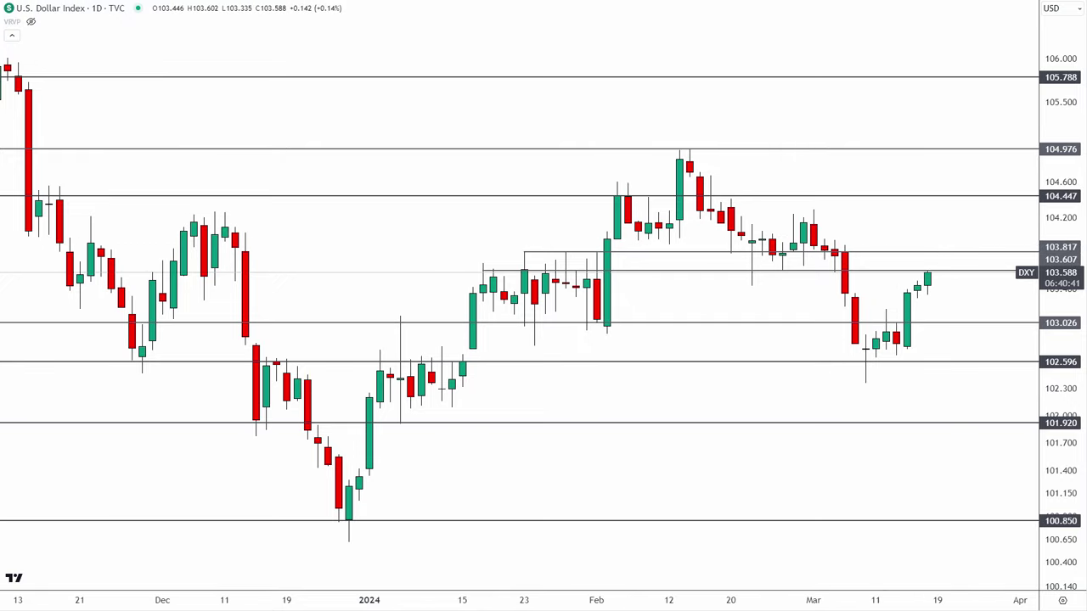
{"action": "mouse_move", "coordinate": [474, 276]}
{"action": "left_mouse_down"}
{"action": "mouse_move", "coordinate": [594, 272]}
{"action": "mouse_move", "coordinate": [547, 253]}
{"action": "mouse_move", "coordinate": [473, 273]}
{"action": "left_mouse_up"}
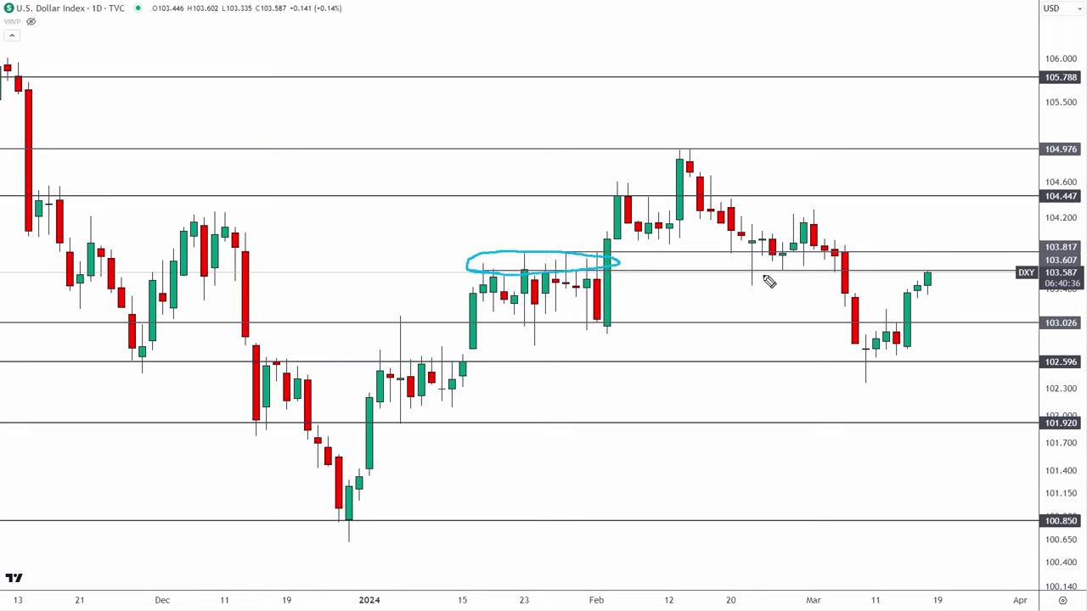
{"action": "mouse_move", "coordinate": [761, 274]}
{"action": "left_mouse_down"}
{"action": "mouse_move", "coordinate": [866, 262]}
{"action": "mouse_move", "coordinate": [753, 258]}
{"action": "mouse_move", "coordinate": [781, 274]}
{"action": "left_mouse_up"}
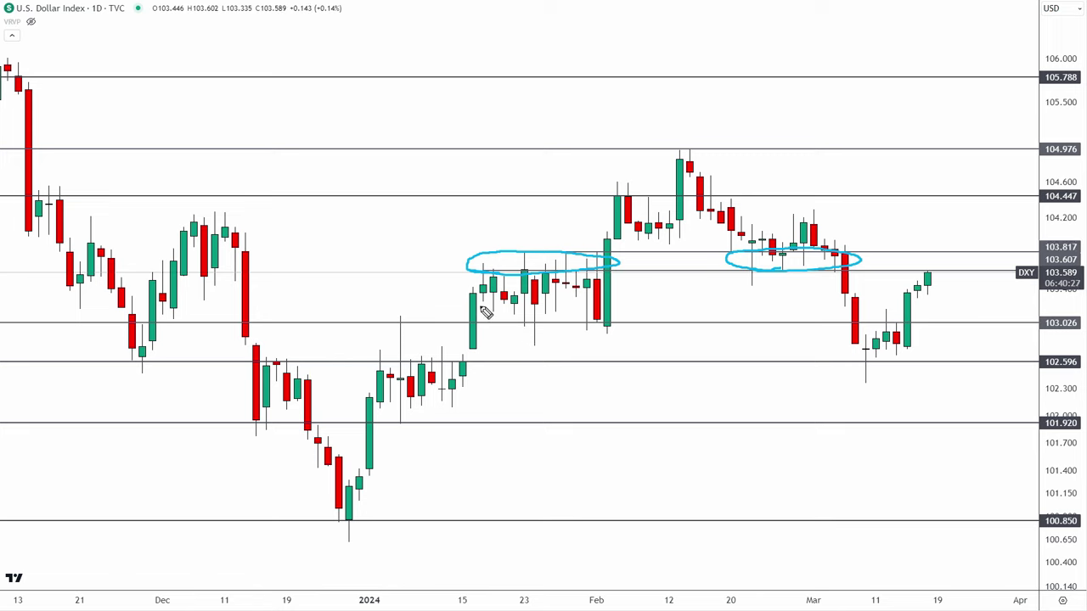
{"action": "mouse_move", "coordinate": [602, 198]}
{"action": "left_mouse_down"}
{"action": "mouse_move", "coordinate": [639, 207]}
{"action": "mouse_move", "coordinate": [606, 200]}
{"action": "left_mouse_up"}
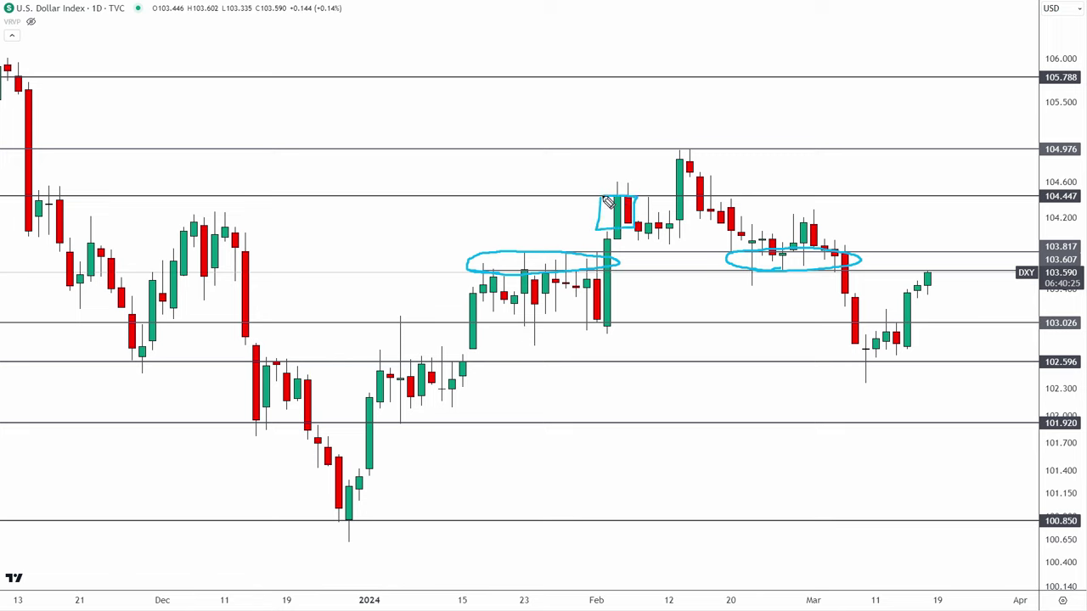
{"action": "mouse_move", "coordinate": [614, 160]}
{"action": "left_mouse_down"}
{"action": "mouse_move", "coordinate": [708, 251]}
{"action": "mouse_move", "coordinate": [796, 161]}
{"action": "mouse_move", "coordinate": [626, 155]}
{"action": "left_mouse_up"}
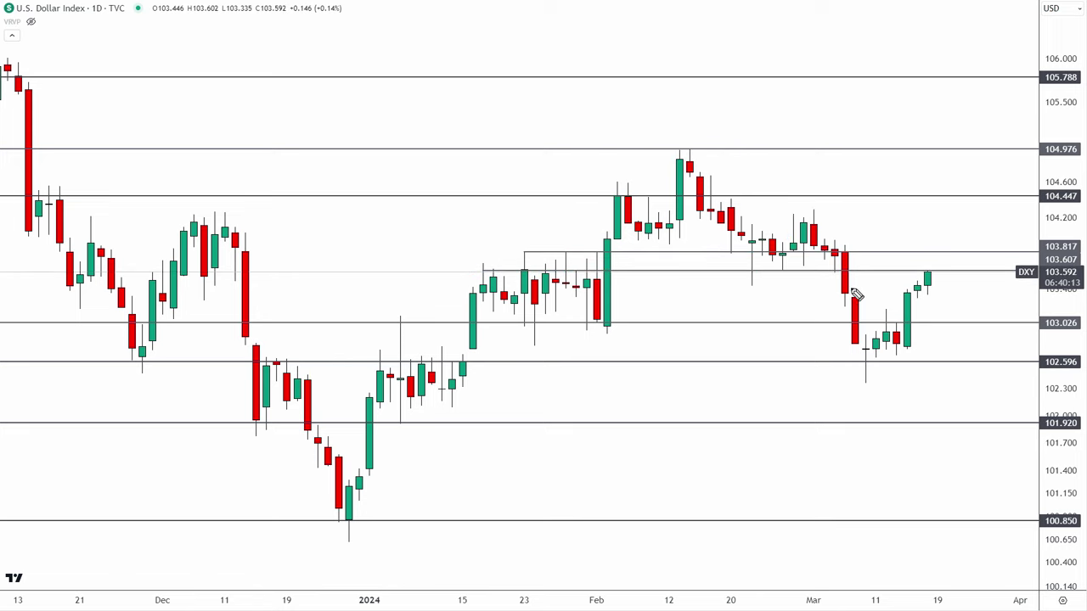
{"action": "mouse_move", "coordinate": [922, 253]}
{"action": "left_mouse_down"}
{"action": "mouse_move", "coordinate": [918, 266]}
{"action": "mouse_move", "coordinate": [971, 260]}
{"action": "mouse_move", "coordinate": [923, 259]}
{"action": "left_mouse_up"}
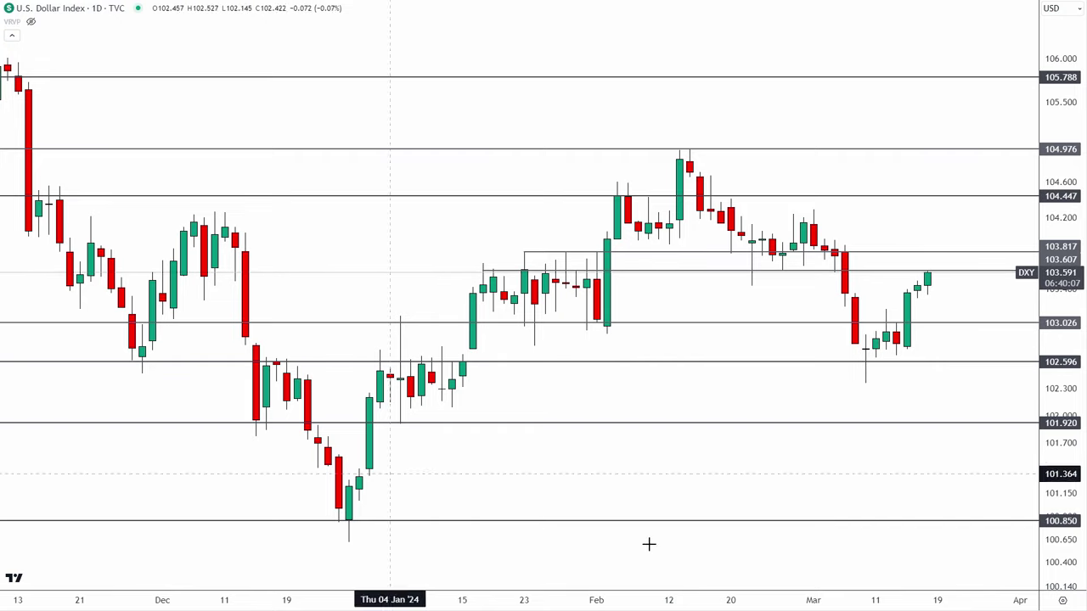
Step: Zoom in on mid-January–March DXY, box the 103.607–103.817 zone and mark the big green candle's range
{"action": "scroll", "coordinate": [801, 555], "scroll_direction": "up", "scroll_amount": 5}
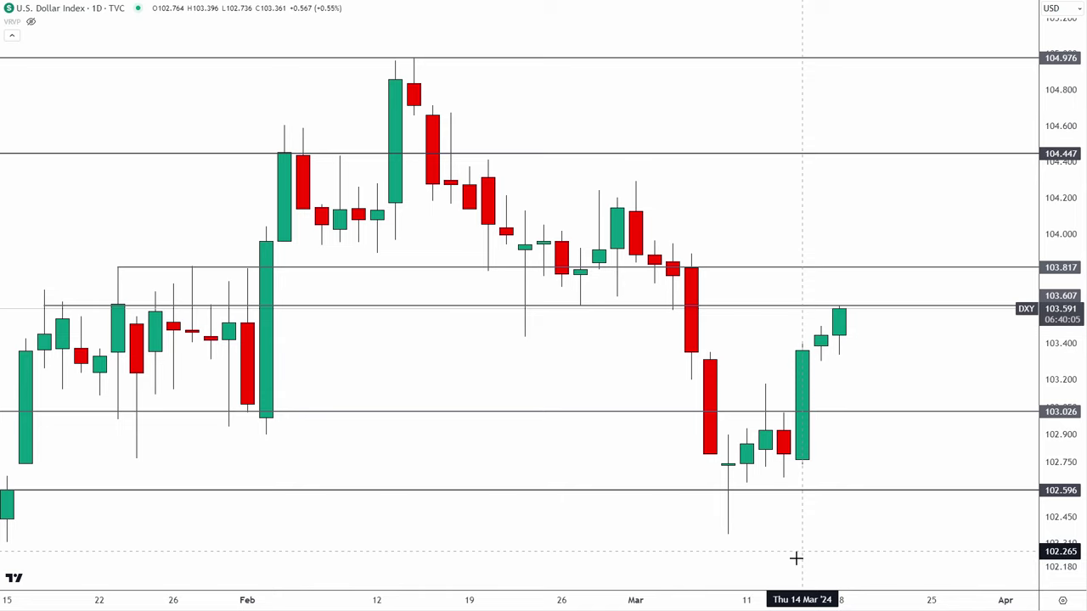
{"action": "left_click_drag", "start_coordinate": [897, 436], "coordinate": [942, 413]}
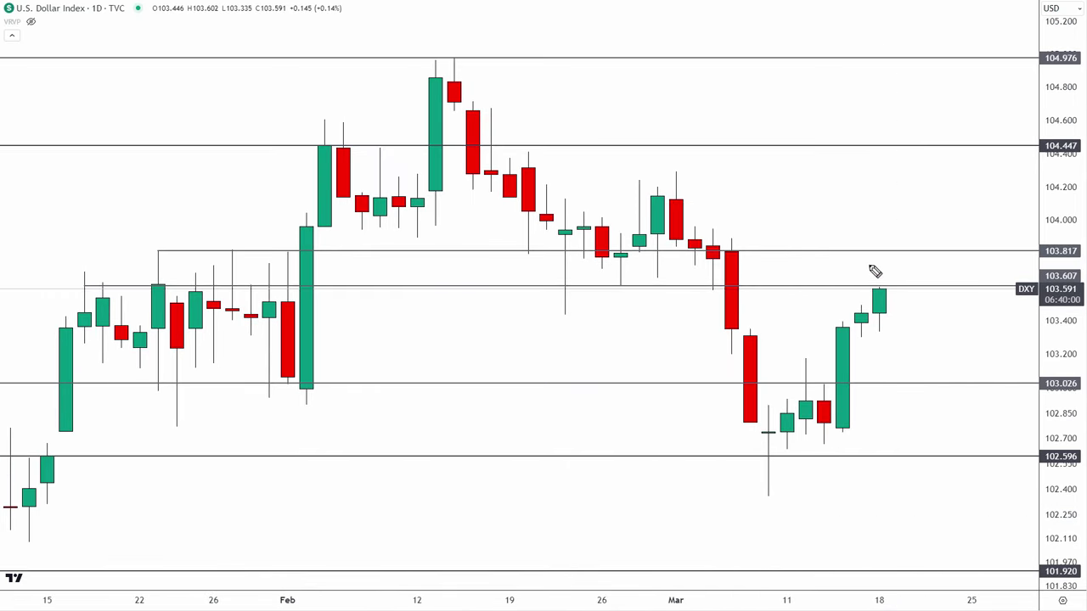
{"action": "mouse_move", "coordinate": [869, 249]}
{"action": "left_mouse_down"}
{"action": "mouse_move", "coordinate": [869, 288]}
{"action": "mouse_move", "coordinate": [944, 277]}
{"action": "mouse_move", "coordinate": [879, 252]}
{"action": "left_mouse_up"}
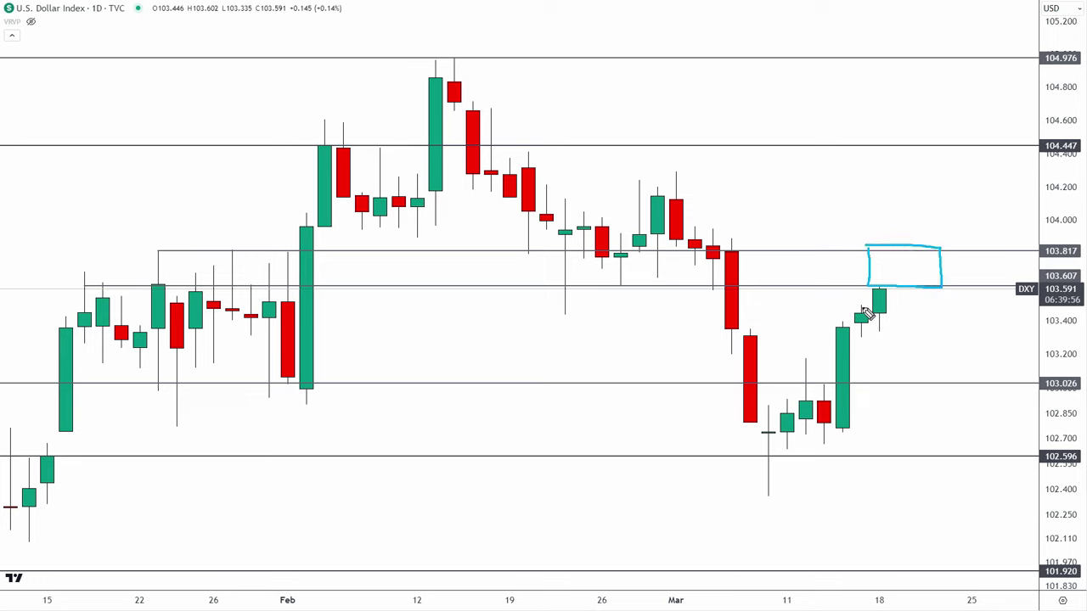
{"action": "left_click_drag", "start_coordinate": [844, 328], "coordinate": [858, 325]}
{"action": "left_click_drag", "start_coordinate": [831, 431], "coordinate": [879, 427]}
{"action": "left_click_drag", "start_coordinate": [855, 347], "coordinate": [944, 346]}
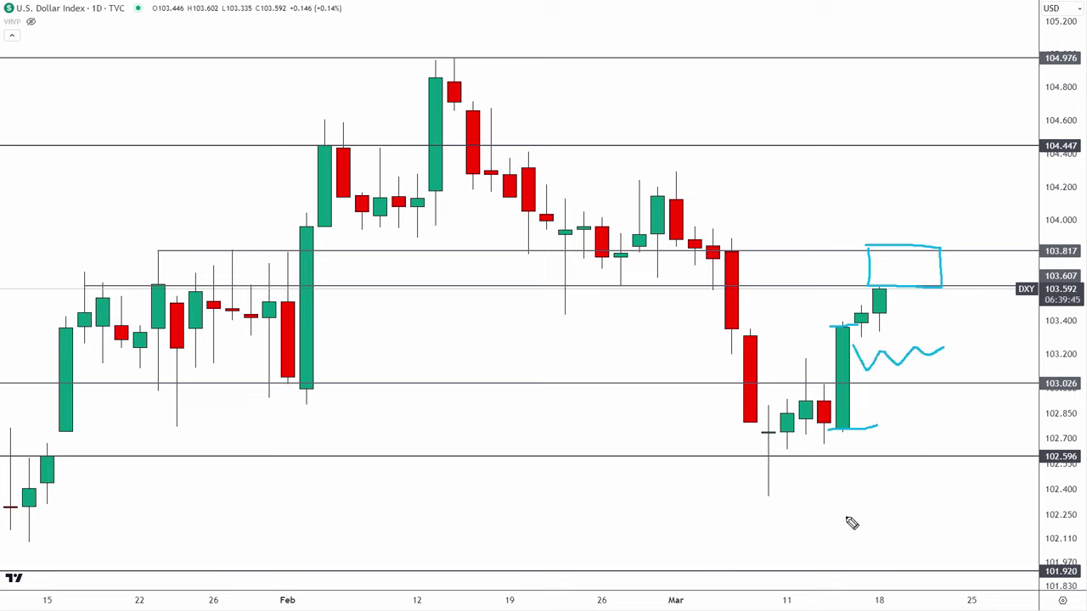
{"action": "mouse_move", "coordinate": [875, 330]}
{"action": "left_mouse_down"}
{"action": "mouse_move", "coordinate": [884, 330]}
{"action": "mouse_move", "coordinate": [855, 337]}
{"action": "left_mouse_up"}
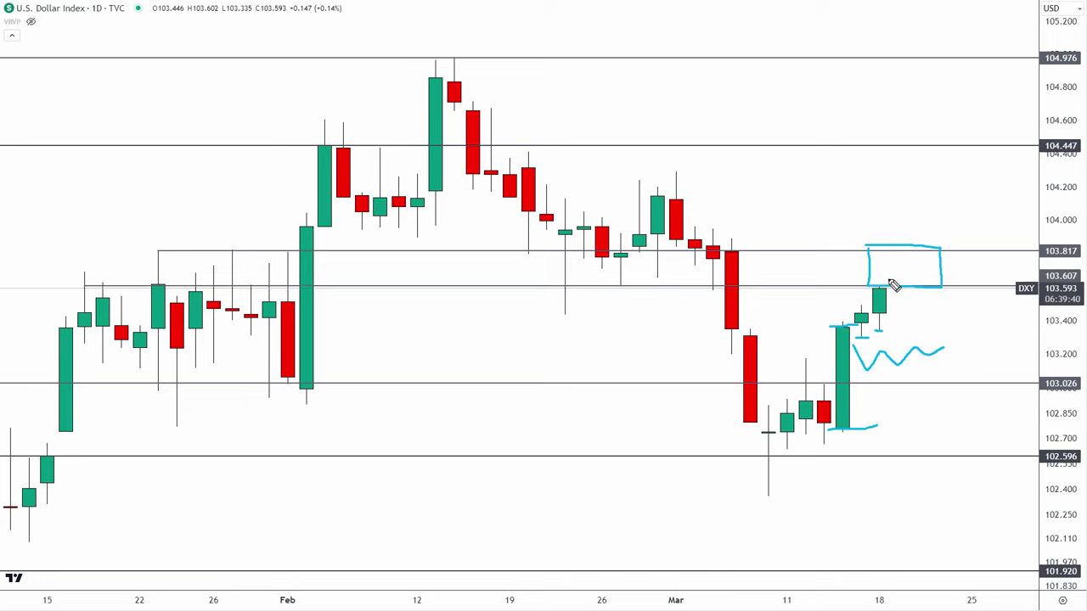
Step: Sketch a projected drop toward 103.2 and rally back above 103.6, then undo the strokes
{"action": "mouse_move", "coordinate": [903, 205]}
{"action": "left_mouse_down"}
{"action": "mouse_move", "coordinate": [914, 262]}
{"action": "mouse_move", "coordinate": [925, 248]}
{"action": "mouse_move", "coordinate": [906, 260]}
{"action": "left_mouse_up"}
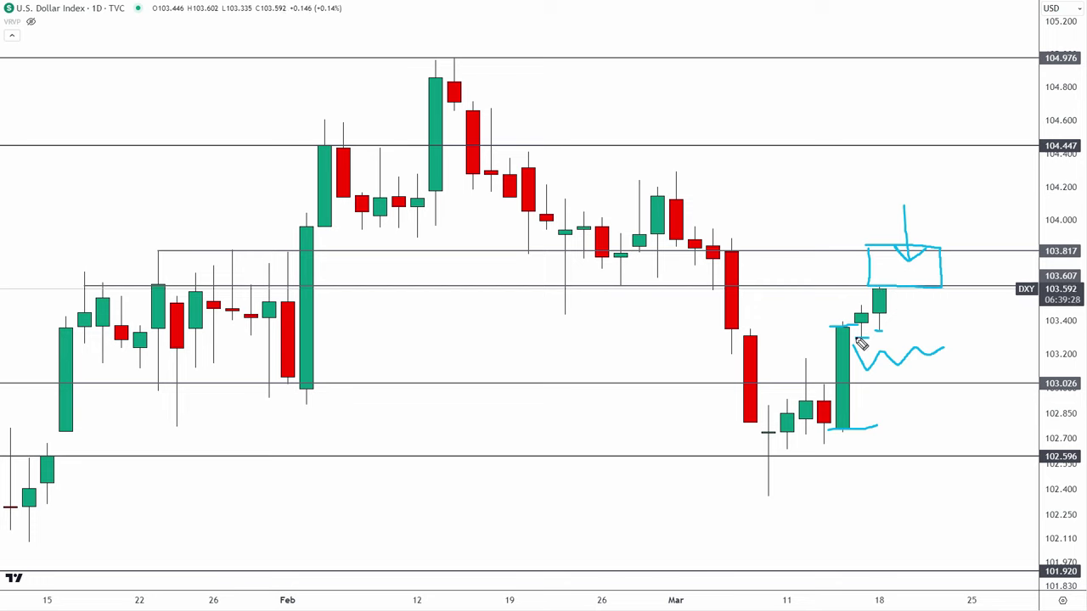
{"action": "left_click_drag", "start_coordinate": [874, 331], "coordinate": [896, 330]}
{"action": "mouse_move", "coordinate": [887, 285]}
{"action": "left_mouse_down"}
{"action": "mouse_move", "coordinate": [921, 305]}
{"action": "mouse_move", "coordinate": [930, 357]}
{"action": "left_mouse_up"}
{"action": "left_click_drag", "start_coordinate": [821, 430], "coordinate": [881, 431]}
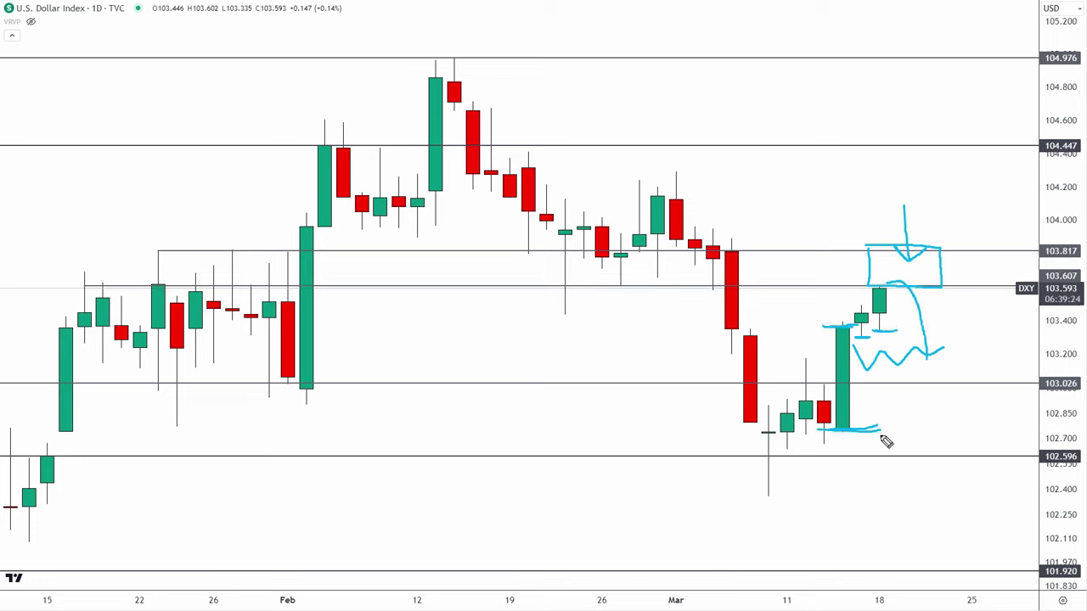
{"action": "mouse_move", "coordinate": [928, 345]}
{"action": "left_mouse_down"}
{"action": "mouse_move", "coordinate": [959, 321]}
{"action": "mouse_move", "coordinate": [995, 260]}
{"action": "left_mouse_up"}
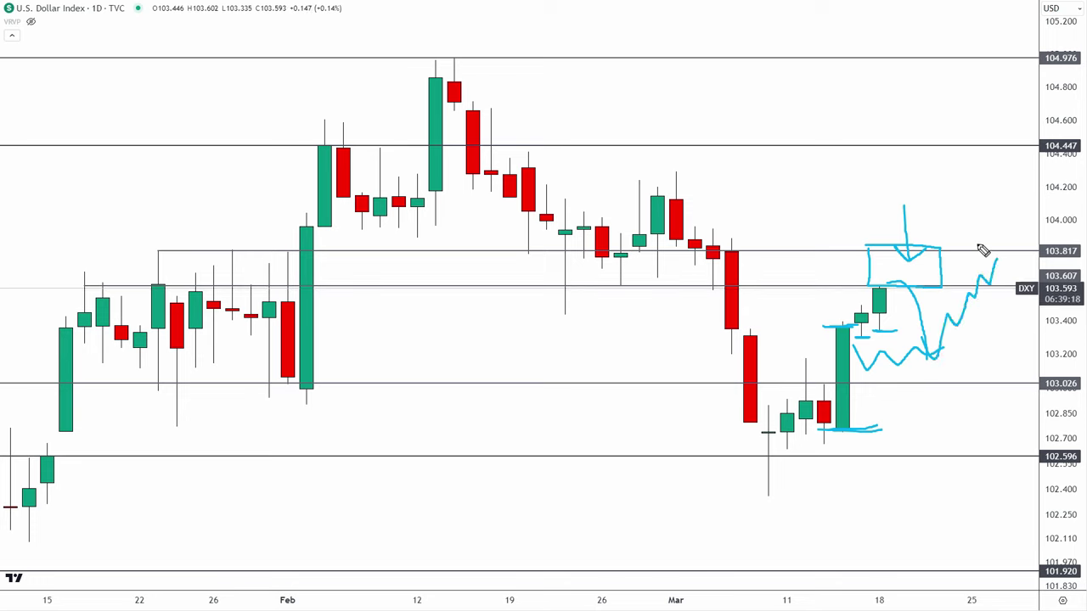
{"action": "key", "text": "ctrl+z"}
{"action": "key", "text": "ctrl+z"}
{"action": "key", "text": "ctrl+z"}
{"action": "key", "text": "ctrl+z"}
{"action": "key", "text": "ctrl+z"}
{"action": "key", "text": "ctrl+z"}
{"action": "key", "text": "ctrl+z"}
{"action": "key", "text": "ctrl+z"}
{"action": "key", "text": "ctrl+z"}
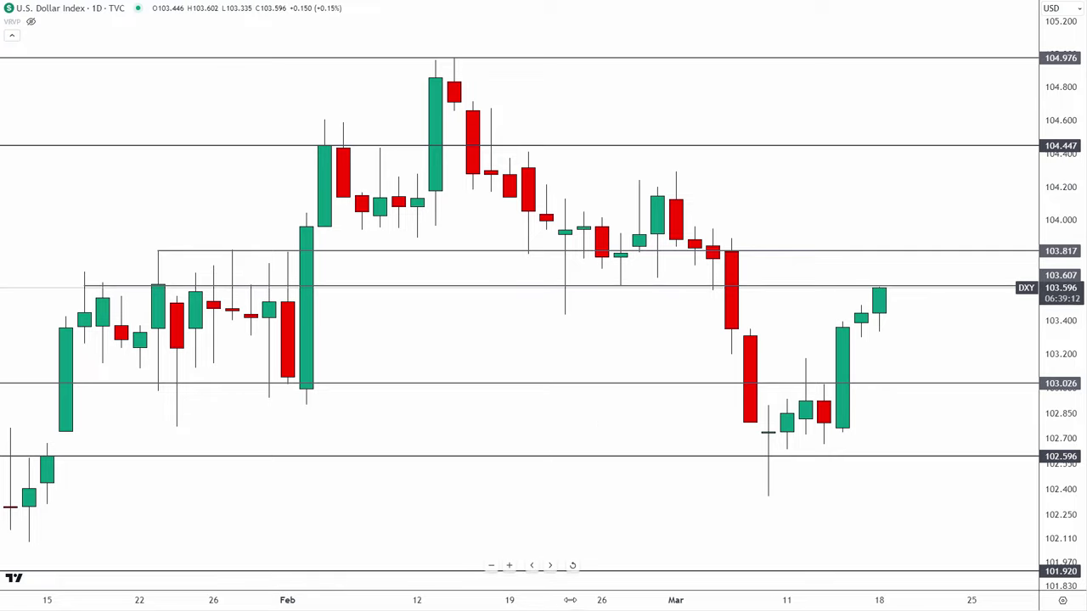
Step: Zoom out and mark the December dip, early-January reactions and February highs at 104.976 and 104.447
{"action": "scroll", "coordinate": [703, 577], "scroll_direction": "down", "scroll_amount": 3}
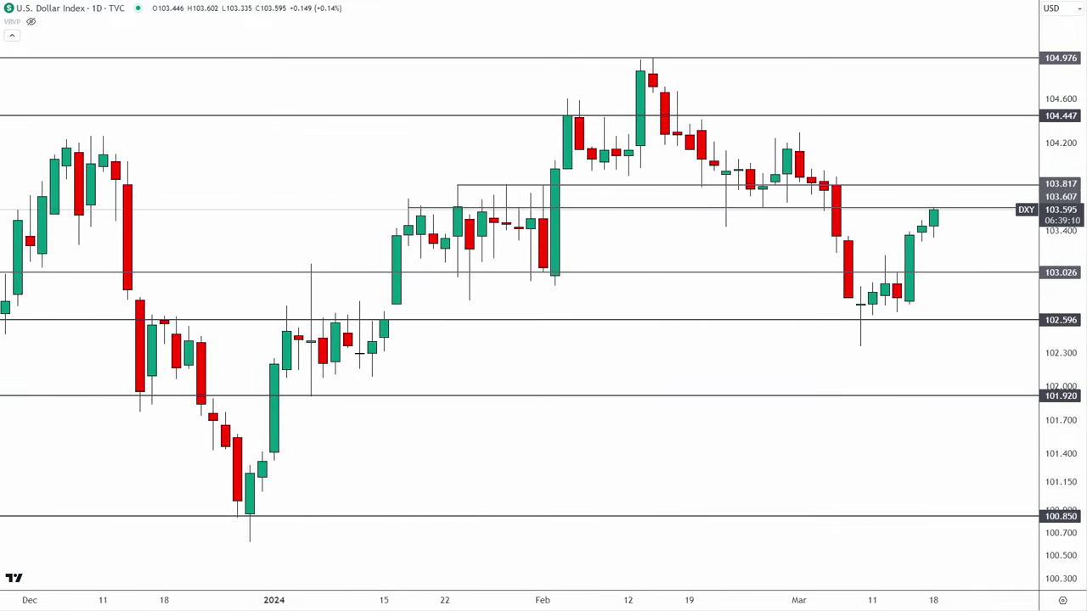
{"action": "mouse_move", "coordinate": [185, 397]}
{"action": "left_mouse_down"}
{"action": "mouse_move", "coordinate": [185, 501]}
{"action": "mouse_move", "coordinate": [286, 516]}
{"action": "mouse_move", "coordinate": [292, 406]}
{"action": "mouse_move", "coordinate": [121, 403]}
{"action": "mouse_move", "coordinate": [154, 405]}
{"action": "left_mouse_up"}
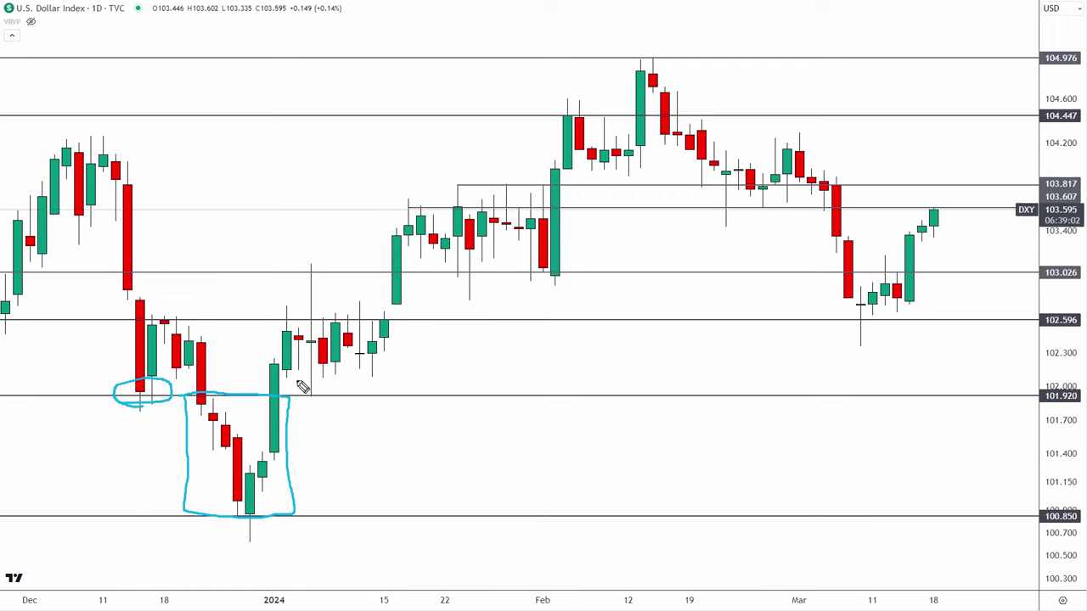
{"action": "mouse_move", "coordinate": [270, 370]}
{"action": "left_mouse_down"}
{"action": "mouse_move", "coordinate": [280, 354]}
{"action": "mouse_move", "coordinate": [271, 373]}
{"action": "mouse_move", "coordinate": [316, 405]}
{"action": "left_mouse_up"}
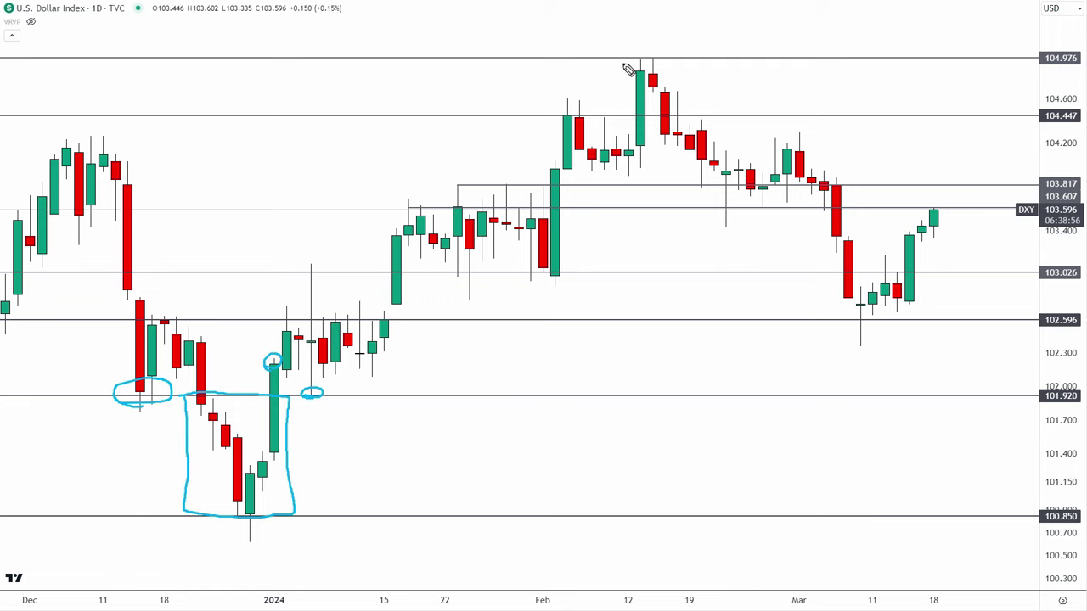
{"action": "mouse_move", "coordinate": [626, 70]}
{"action": "left_mouse_down"}
{"action": "mouse_move", "coordinate": [653, 117]}
{"action": "mouse_move", "coordinate": [698, 74]}
{"action": "mouse_move", "coordinate": [634, 59]}
{"action": "left_mouse_up"}
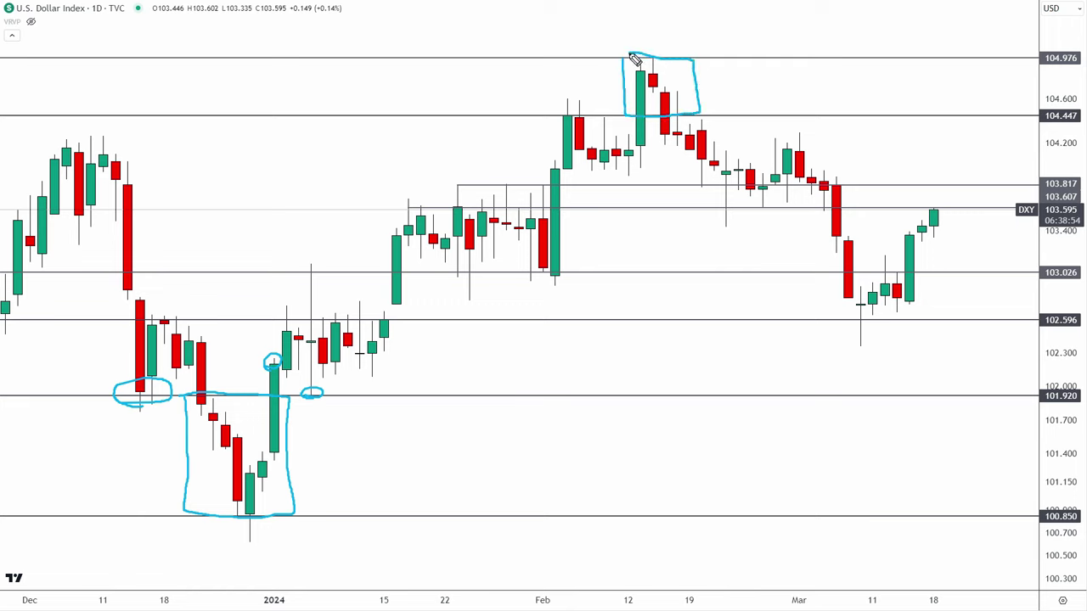
{"action": "left_click_drag", "start_coordinate": [567, 115], "coordinate": [575, 121]}
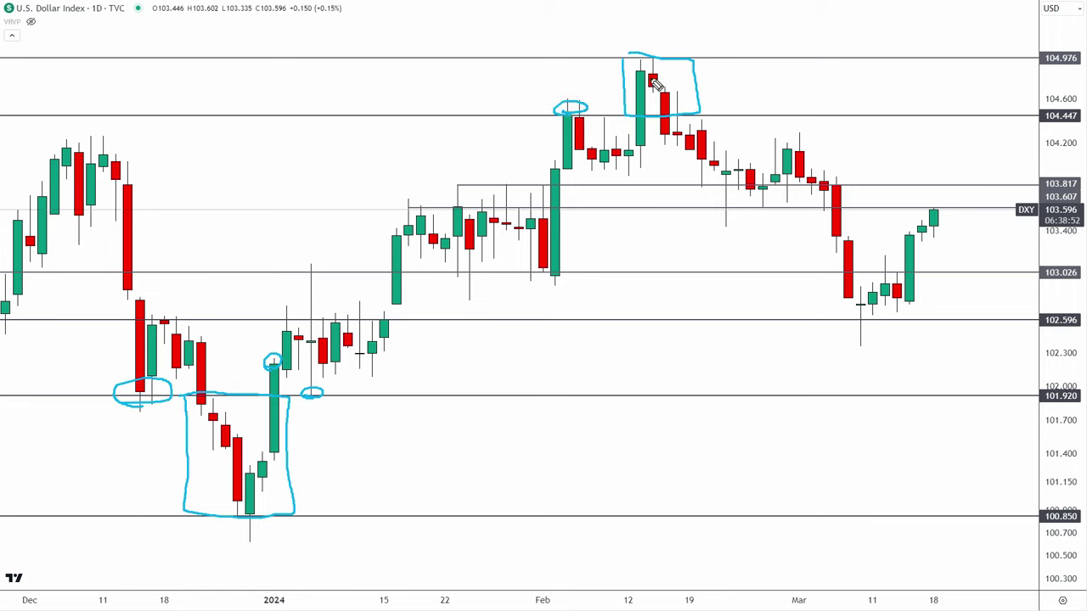
{"action": "mouse_move", "coordinate": [672, 134]}
{"action": "left_mouse_down"}
{"action": "mouse_move", "coordinate": [661, 141]}
{"action": "mouse_move", "coordinate": [654, 131]}
{"action": "mouse_move", "coordinate": [672, 134]}
{"action": "left_mouse_up"}
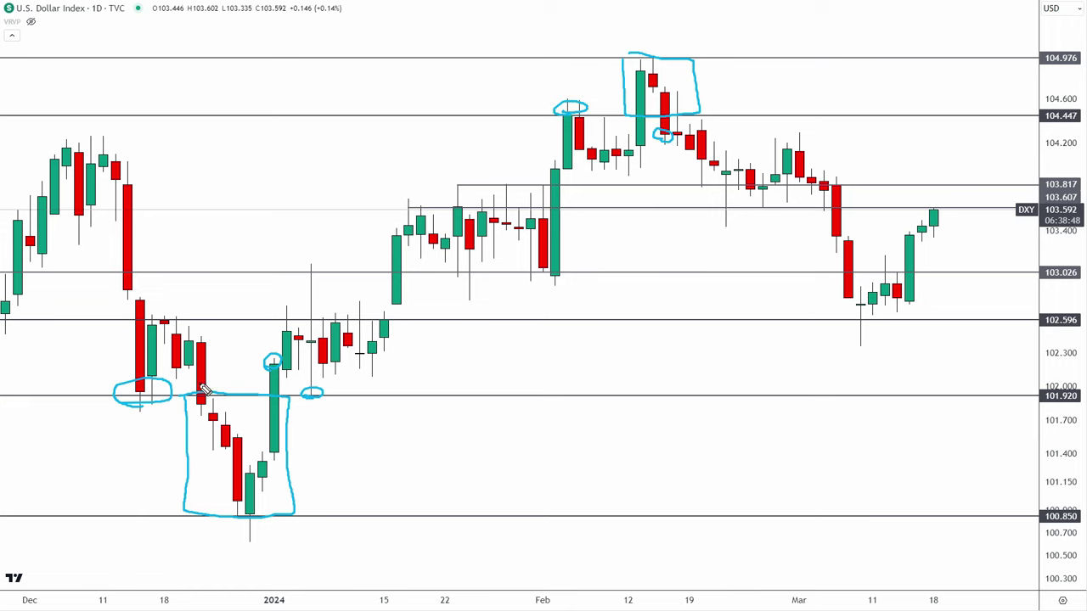
Step: Add rally and decline arrows, then undo all blue markings and widen the chart back to September
{"action": "mouse_move", "coordinate": [299, 378]}
{"action": "left_mouse_down"}
{"action": "mouse_move", "coordinate": [517, 174]}
{"action": "mouse_move", "coordinate": [556, 157]}
{"action": "left_mouse_up"}
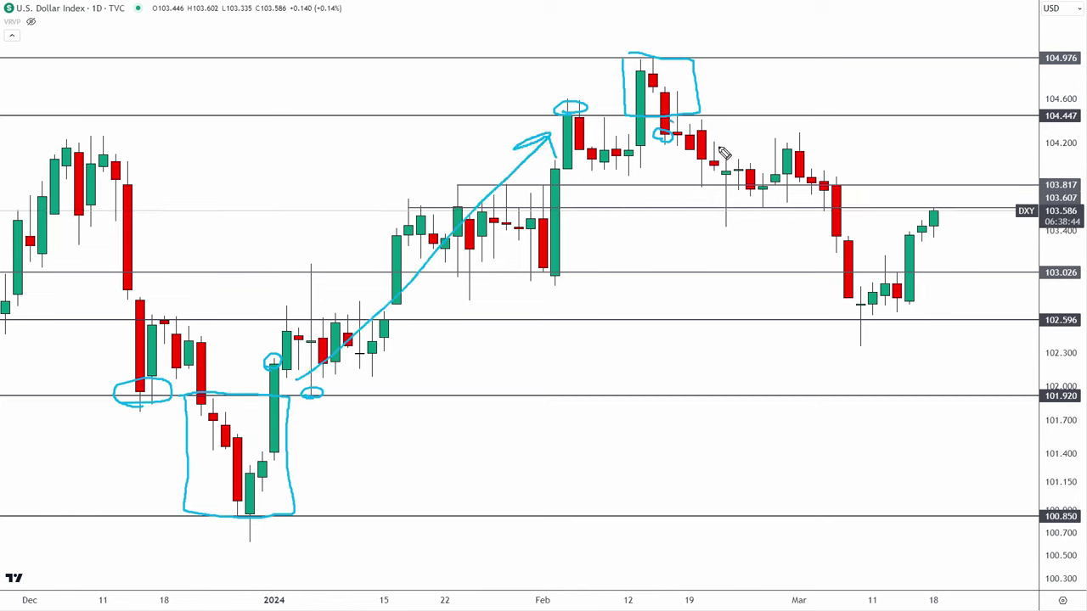
{"action": "mouse_move", "coordinate": [671, 125]}
{"action": "left_mouse_down"}
{"action": "mouse_move", "coordinate": [844, 242]}
{"action": "mouse_move", "coordinate": [868, 236]}
{"action": "left_mouse_up"}
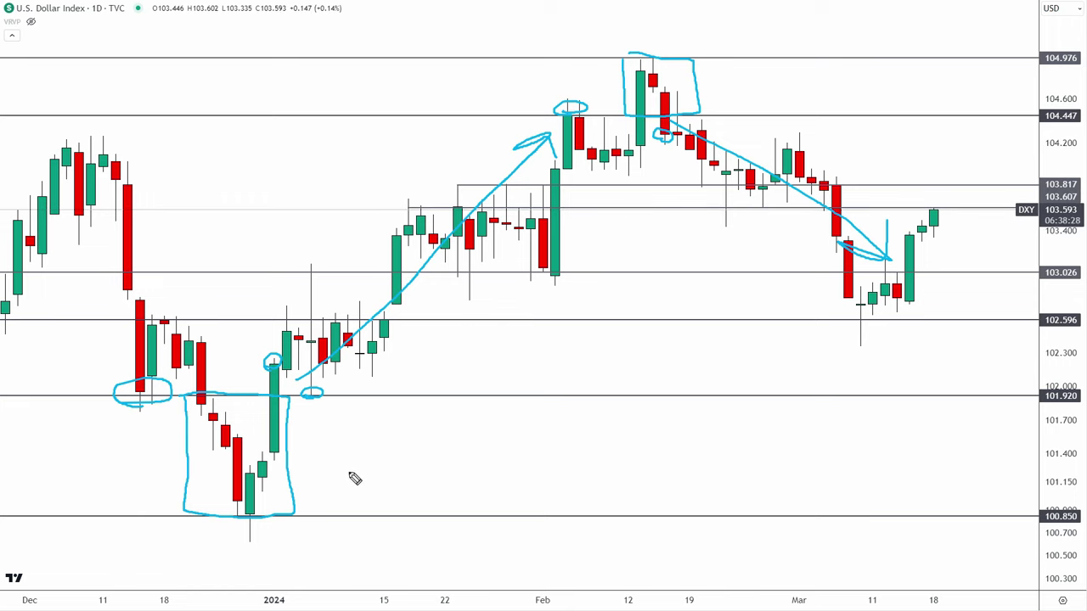
{"action": "key", "text": "ctrl+z"}
{"action": "key", "text": "ctrl+z"}
{"action": "key", "text": "ctrl+z"}
{"action": "key", "text": "ctrl+z"}
{"action": "key", "text": "ctrl+z"}
{"action": "key", "text": "ctrl+z"}
{"action": "key", "text": "ctrl+z"}
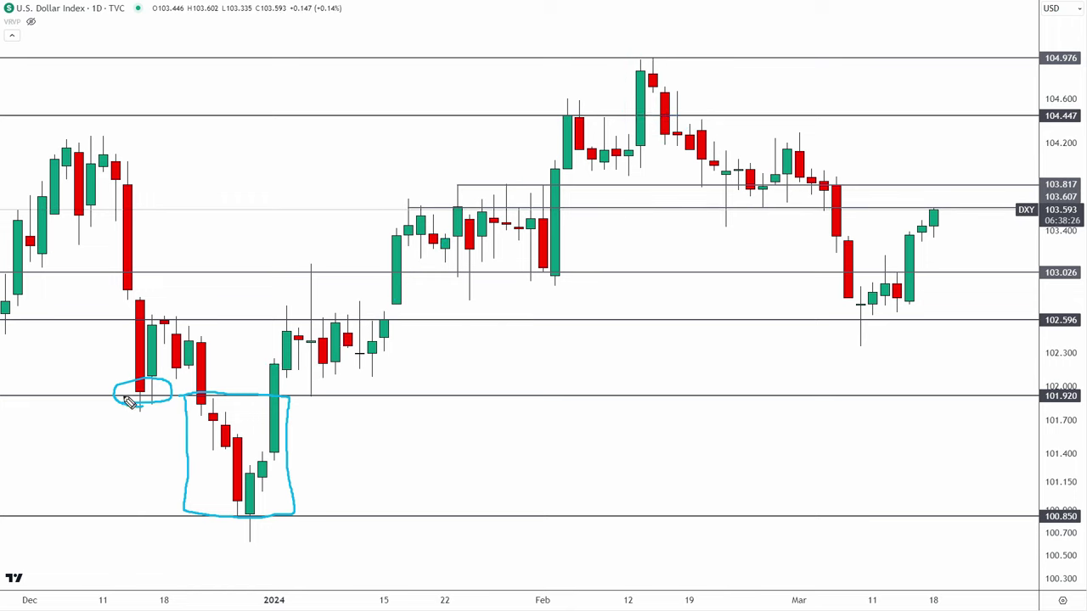
{"action": "key", "text": "ctrl+z"}
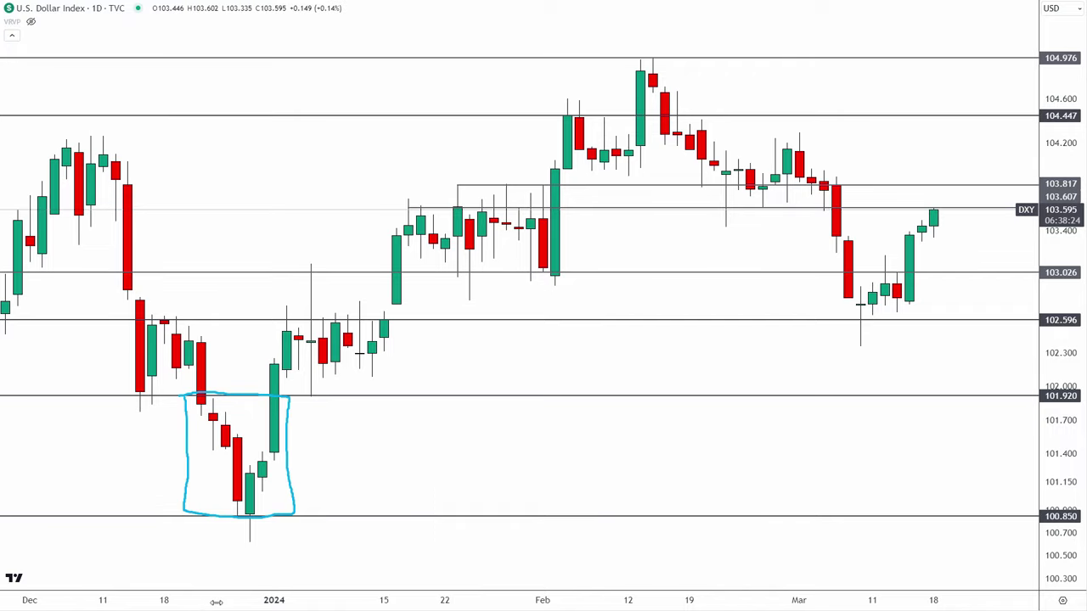
{"action": "left_click_drag", "start_coordinate": [217, 602], "coordinate": [522, 565]}
{"action": "key", "text": "ctrl+z"}
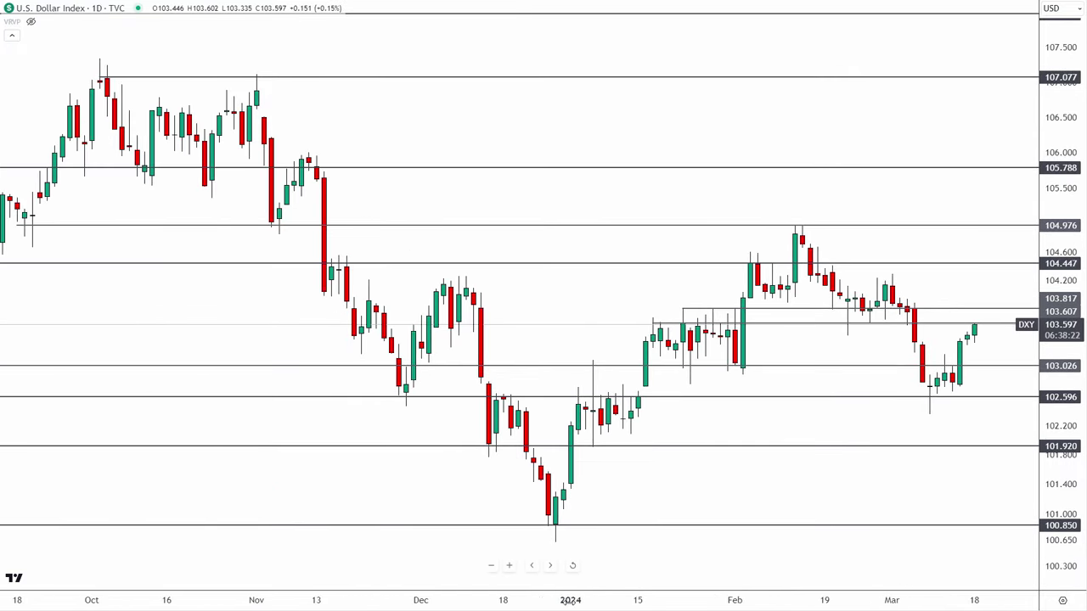
Step: Zoom out to July, circle August and mid-December touches of 101.920, and mark November's high and breakdown
{"action": "scroll", "coordinate": [522, 543], "scroll_direction": "down", "scroll_amount": 2}
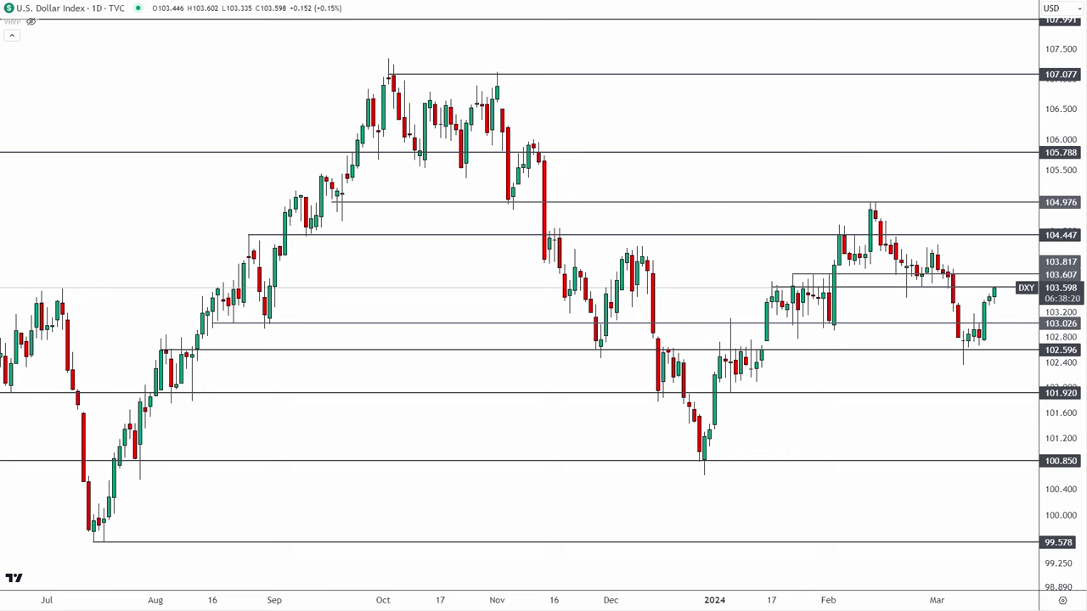
{"action": "left_click_drag", "start_coordinate": [182, 402], "coordinate": [169, 400]}
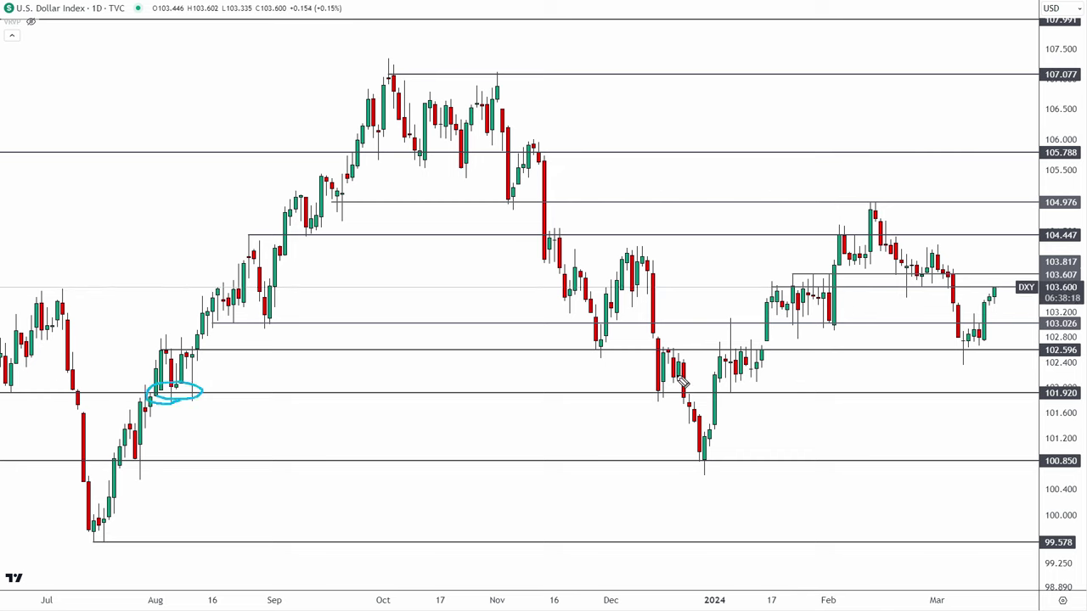
{"action": "mouse_move", "coordinate": [679, 394]}
{"action": "left_mouse_down"}
{"action": "mouse_move", "coordinate": [667, 399]}
{"action": "mouse_move", "coordinate": [671, 458]}
{"action": "mouse_move", "coordinate": [742, 400]}
{"action": "mouse_move", "coordinate": [667, 396]}
{"action": "left_mouse_up"}
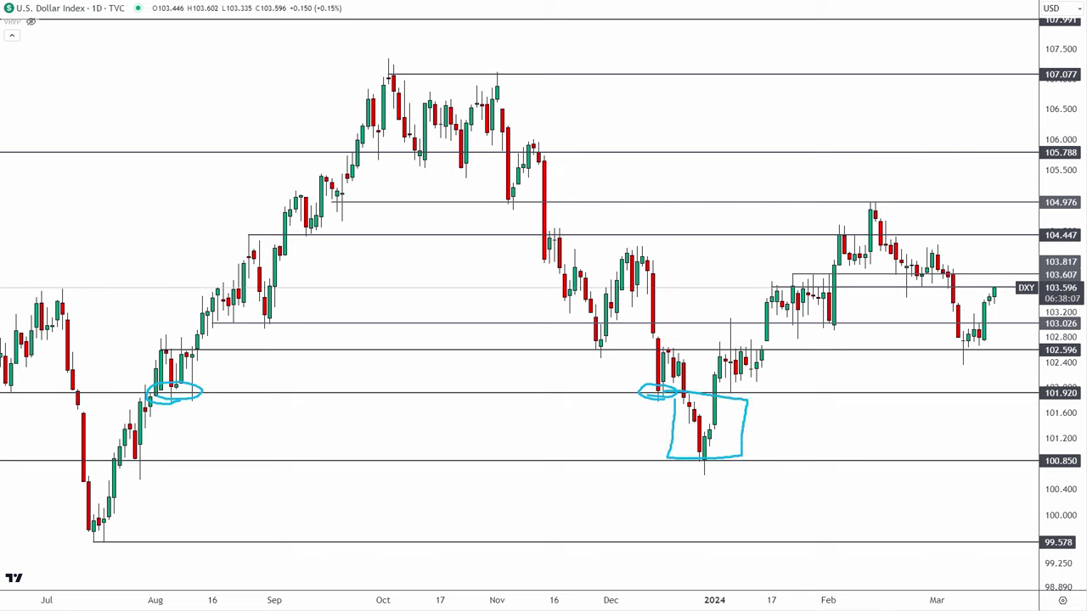
{"action": "left_click_drag", "start_coordinate": [676, 435], "coordinate": [753, 428]}
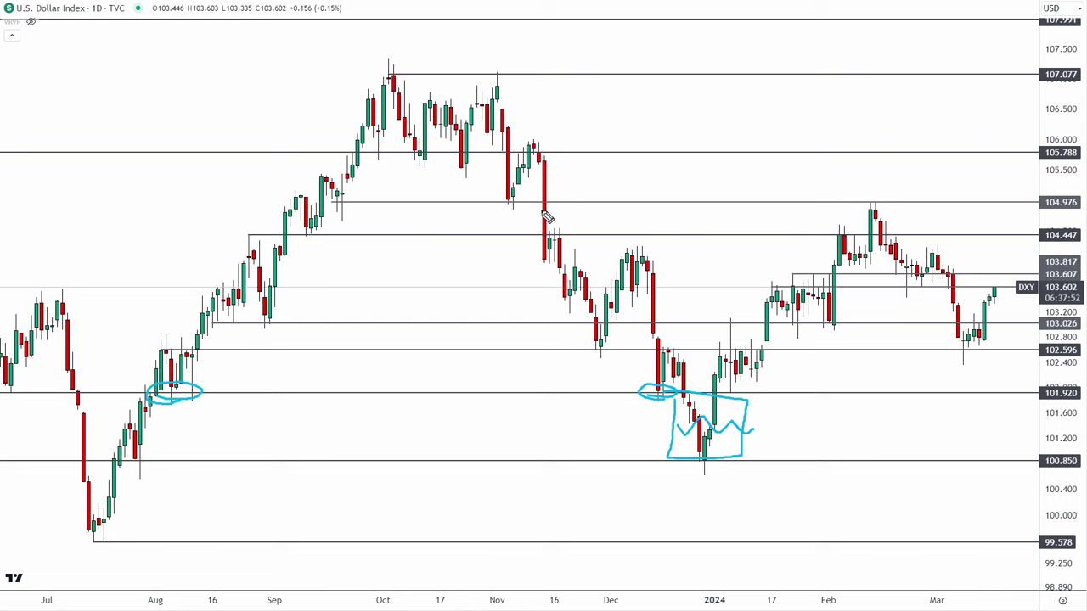
{"action": "left_click_drag", "start_coordinate": [534, 158], "coordinate": [558, 158]}
{"action": "mouse_move", "coordinate": [533, 256]}
{"action": "left_mouse_down"}
{"action": "mouse_move", "coordinate": [574, 246]}
{"action": "mouse_move", "coordinate": [560, 233]}
{"action": "left_mouse_up"}
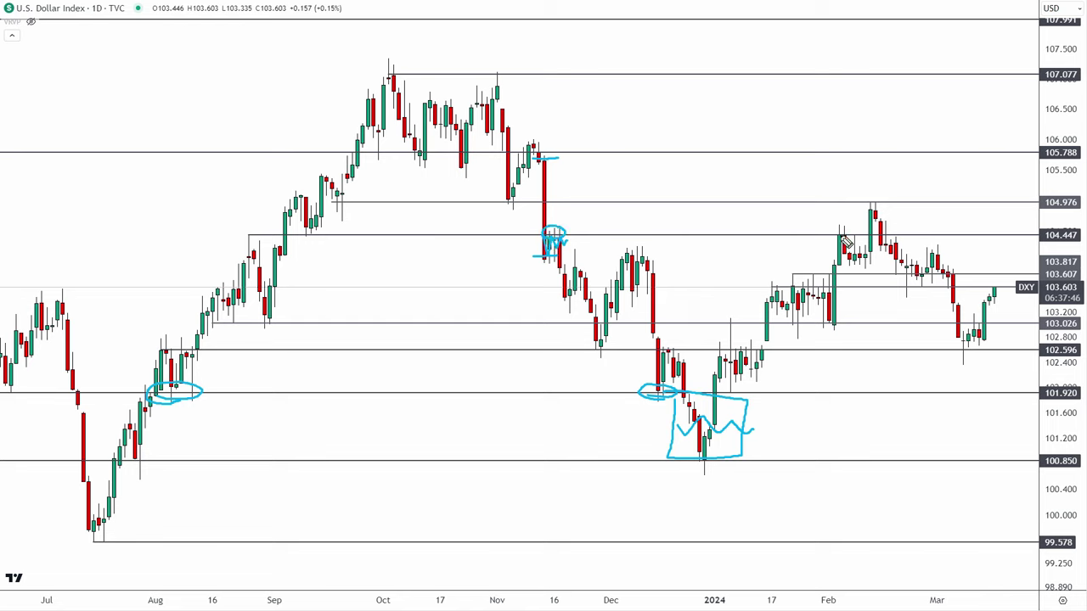
Step: Circle the September 104.447 touches, box the 104.976 February high, and draw arrows up to February and down into March
{"action": "left_click_drag", "start_coordinate": [847, 231], "coordinate": [844, 233]}
{"action": "left_click_drag", "start_coordinate": [253, 229], "coordinate": [247, 235]}
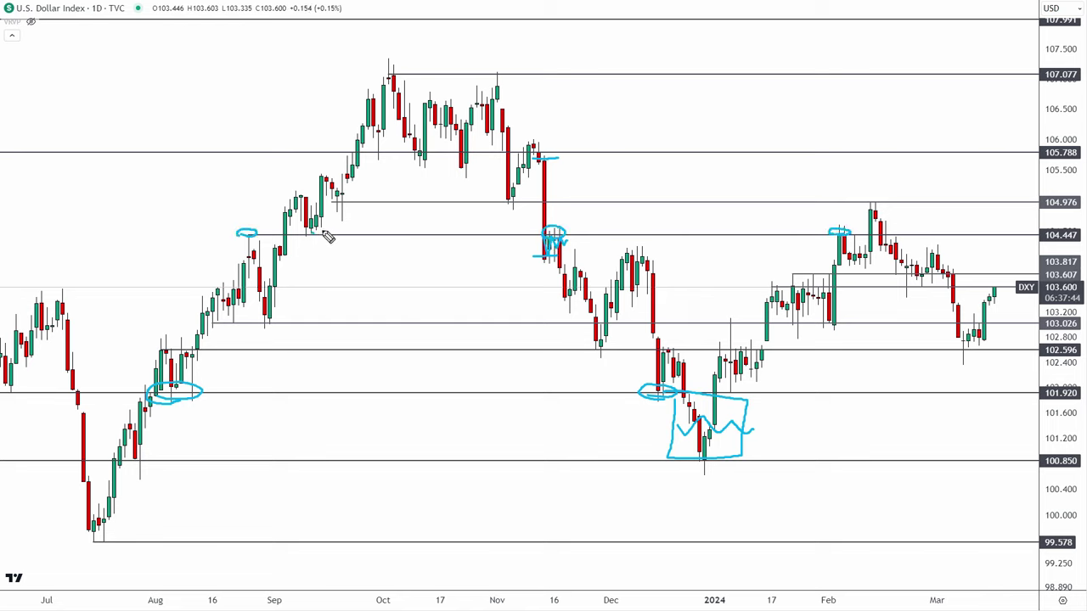
{"action": "left_click_drag", "start_coordinate": [321, 228], "coordinate": [316, 234]}
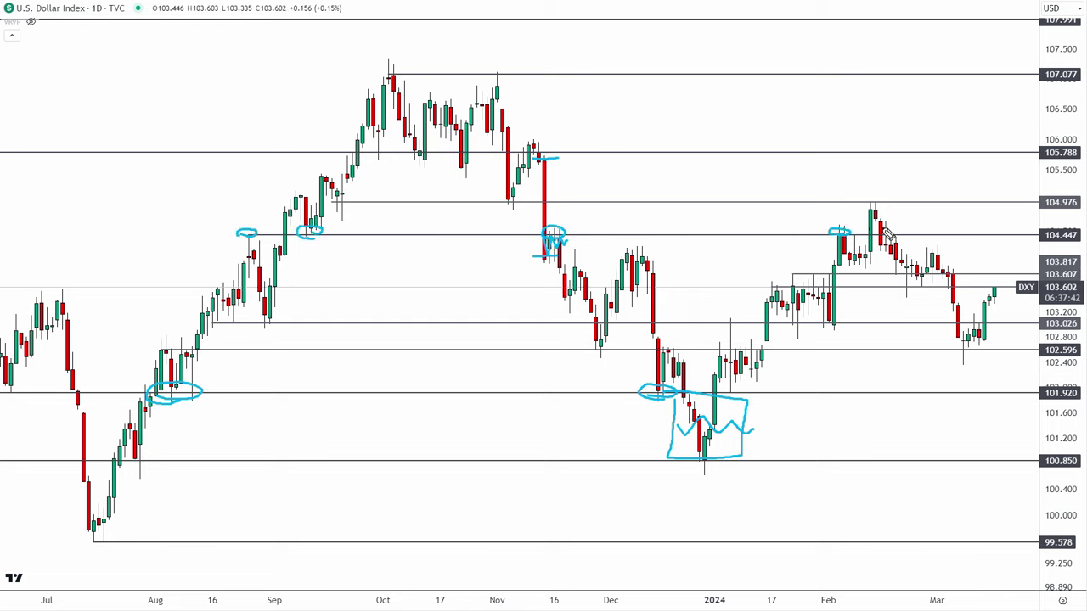
{"action": "mouse_move", "coordinate": [864, 214]}
{"action": "left_mouse_down"}
{"action": "mouse_move", "coordinate": [858, 226]}
{"action": "mouse_move", "coordinate": [887, 239]}
{"action": "mouse_move", "coordinate": [917, 217]}
{"action": "mouse_move", "coordinate": [870, 211]}
{"action": "left_mouse_up"}
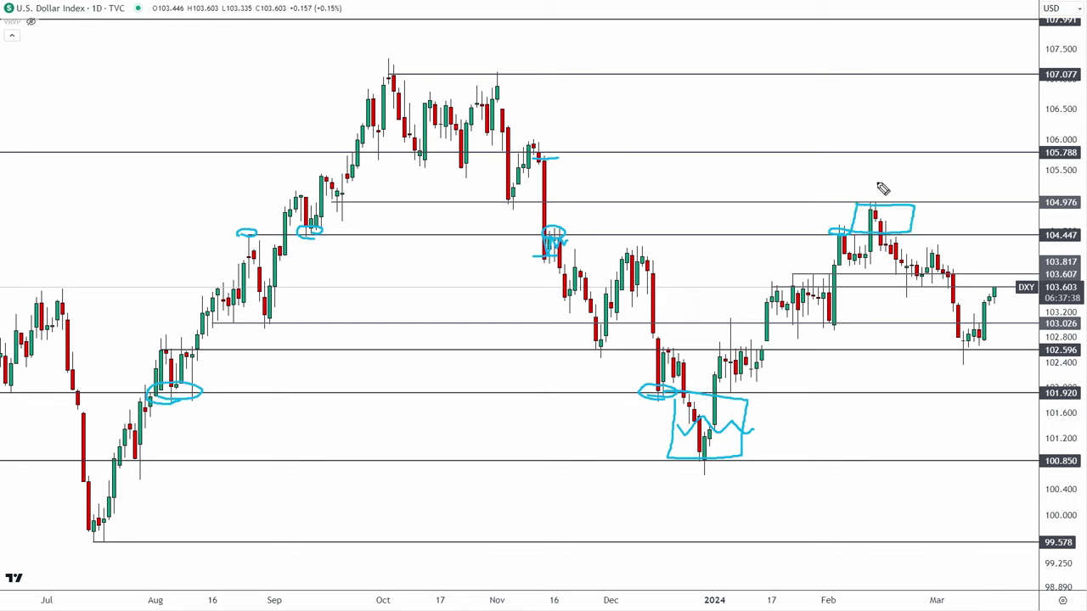
{"action": "mouse_move", "coordinate": [876, 171]}
{"action": "left_mouse_down"}
{"action": "mouse_move", "coordinate": [875, 212]}
{"action": "mouse_move", "coordinate": [891, 219]}
{"action": "left_mouse_up"}
{"action": "left_click_drag", "start_coordinate": [875, 221], "coordinate": [949, 297]}
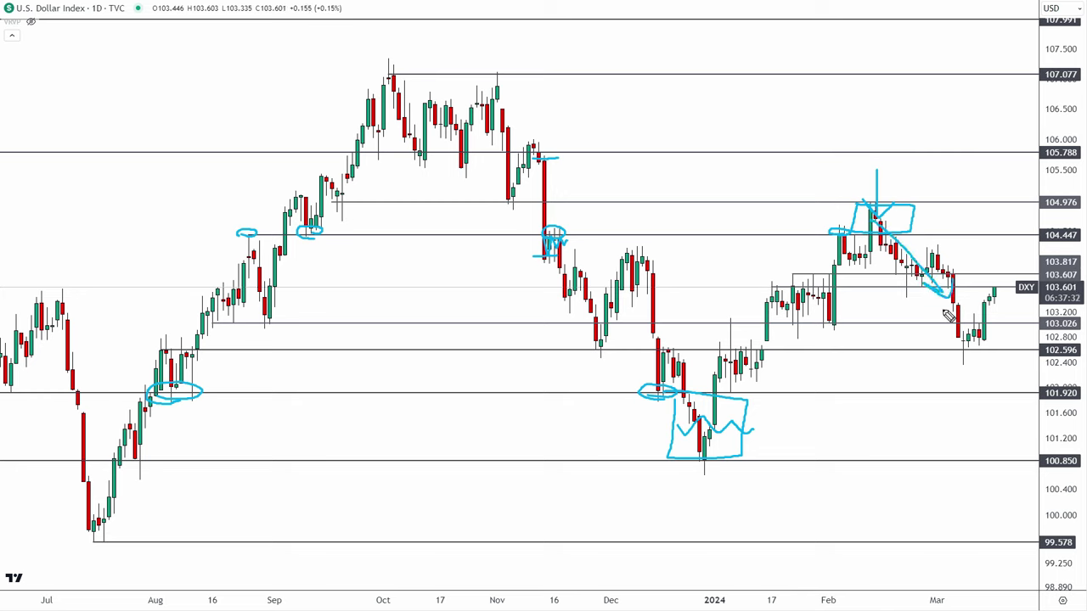
{"action": "left_click_drag", "start_coordinate": [723, 377], "coordinate": [849, 241]}
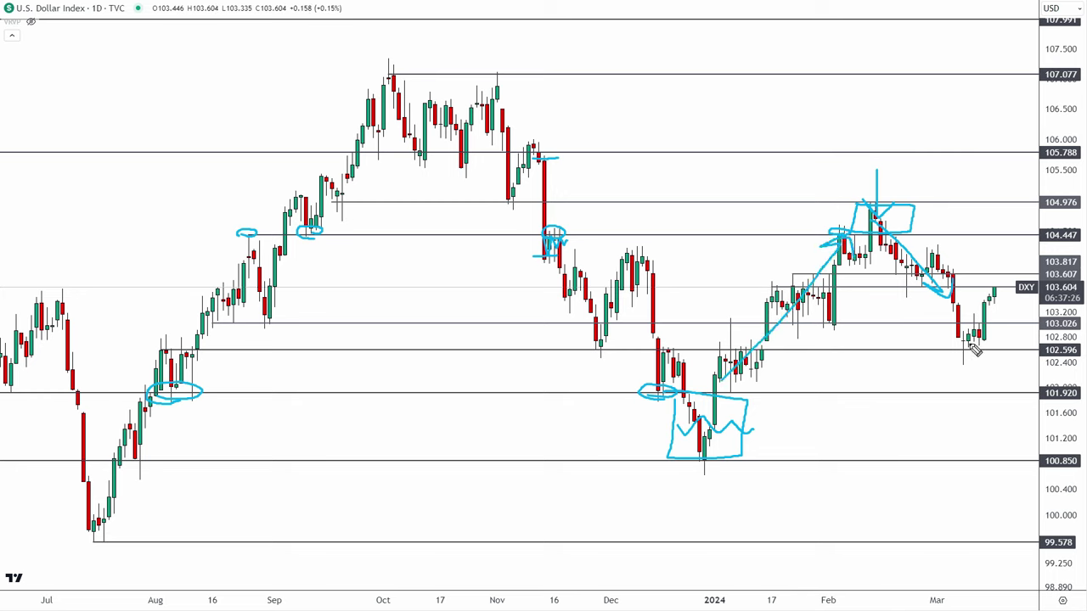
Step: Box the latest March candles above 102.596, circle touches of 103.026, and draw an arrow up into the box
{"action": "mouse_move", "coordinate": [951, 325]}
{"action": "left_mouse_down"}
{"action": "mouse_move", "coordinate": [949, 349]}
{"action": "mouse_move", "coordinate": [1003, 351]}
{"action": "mouse_move", "coordinate": [999, 330]}
{"action": "mouse_move", "coordinate": [950, 322]}
{"action": "left_mouse_up"}
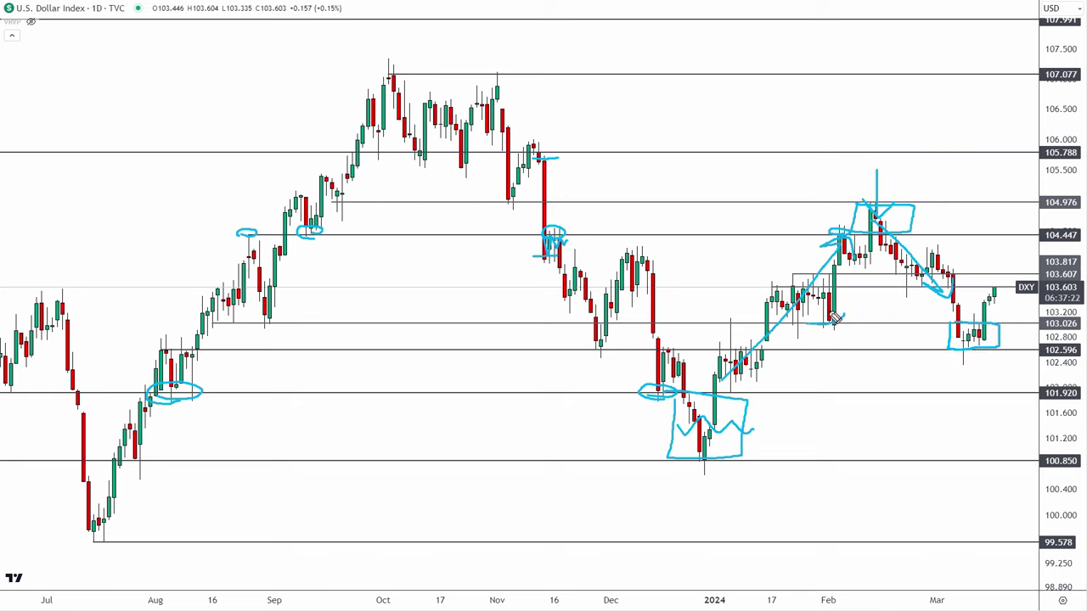
{"action": "left_click_drag", "start_coordinate": [840, 313], "coordinate": [836, 321]}
{"action": "left_click_drag", "start_coordinate": [735, 324], "coordinate": [722, 323]}
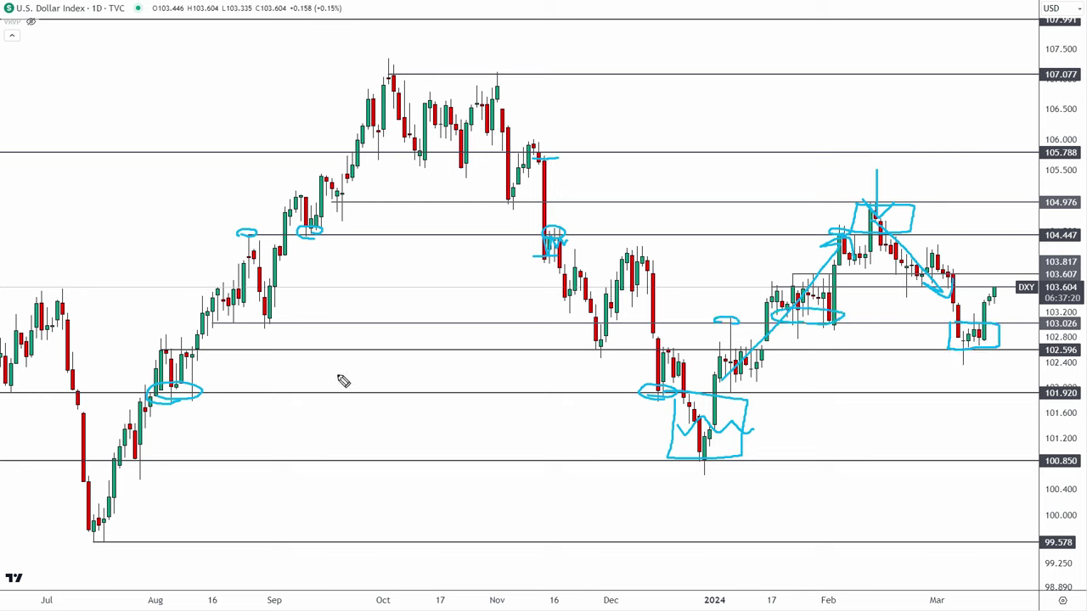
{"action": "mouse_move", "coordinate": [231, 323]}
{"action": "left_mouse_down"}
{"action": "mouse_move", "coordinate": [221, 314]}
{"action": "mouse_move", "coordinate": [218, 327]}
{"action": "left_mouse_up"}
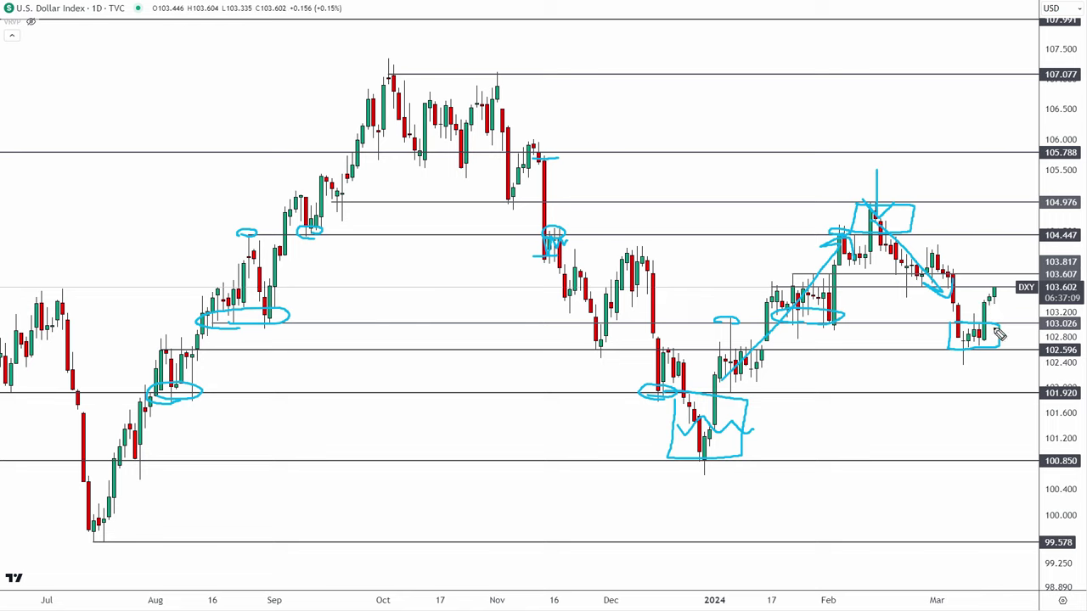
{"action": "mouse_move", "coordinate": [931, 393]}
{"action": "left_mouse_down"}
{"action": "mouse_move", "coordinate": [969, 354]}
{"action": "mouse_move", "coordinate": [973, 365]}
{"action": "left_mouse_up"}
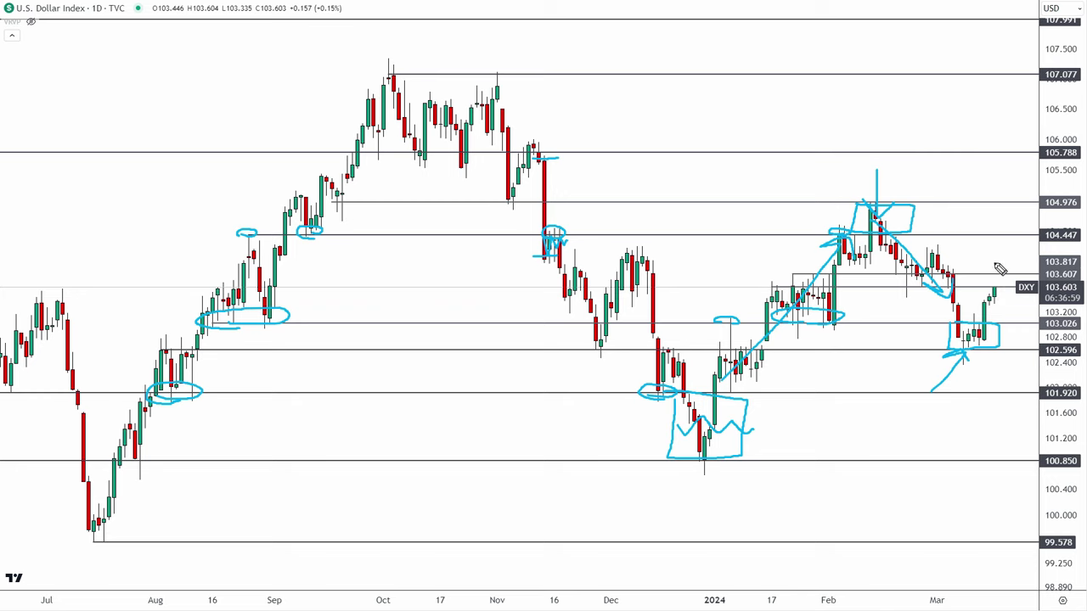
{"action": "key", "text": "ctrl+z"}
{"action": "key", "text": "ctrl+z"}
{"action": "key", "text": "ctrl+z"}
{"action": "key", "text": "ctrl+z"}
{"action": "key", "text": "ctrl+z"}
{"action": "key", "text": "ctrl+z"}
{"action": "key", "text": "ctrl+z"}
{"action": "key", "text": "ctrl+z"}
{"action": "key", "text": "ctrl+z"}
{"action": "key", "text": "ctrl+z"}
{"action": "key", "text": "ctrl+z"}
{"action": "key", "text": "ctrl+z"}
{"action": "key", "text": "ctrl+z"}
{"action": "key", "text": "ctrl+z"}
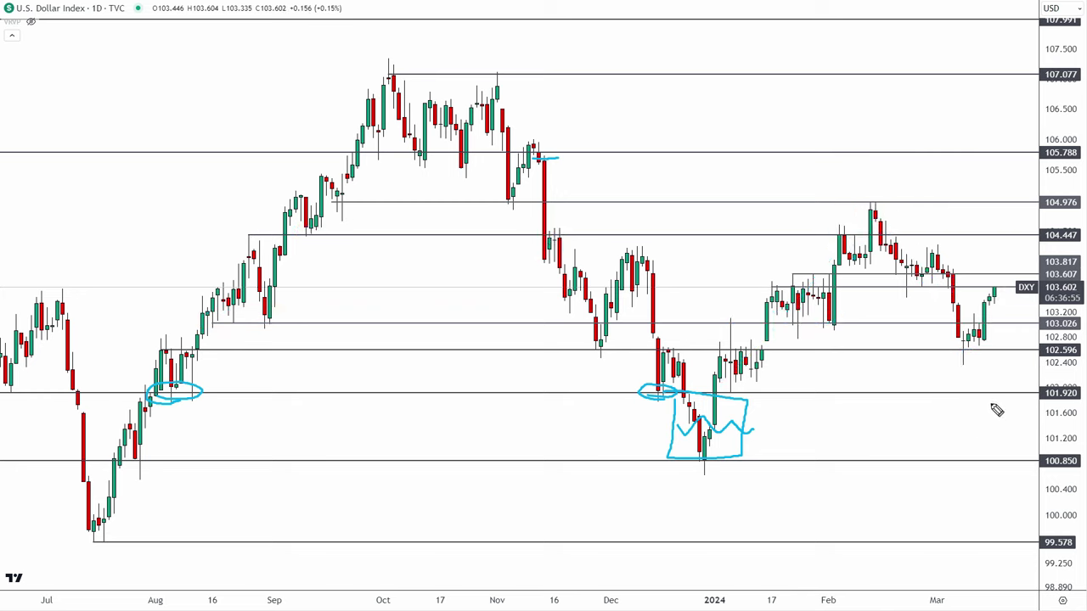
{"action": "key", "text": "ctrl+z"}
{"action": "key", "text": "ctrl+z"}
{"action": "key", "text": "ctrl+z"}
{"action": "key", "text": "ctrl+z"}
{"action": "key", "text": "ctrl+z"}
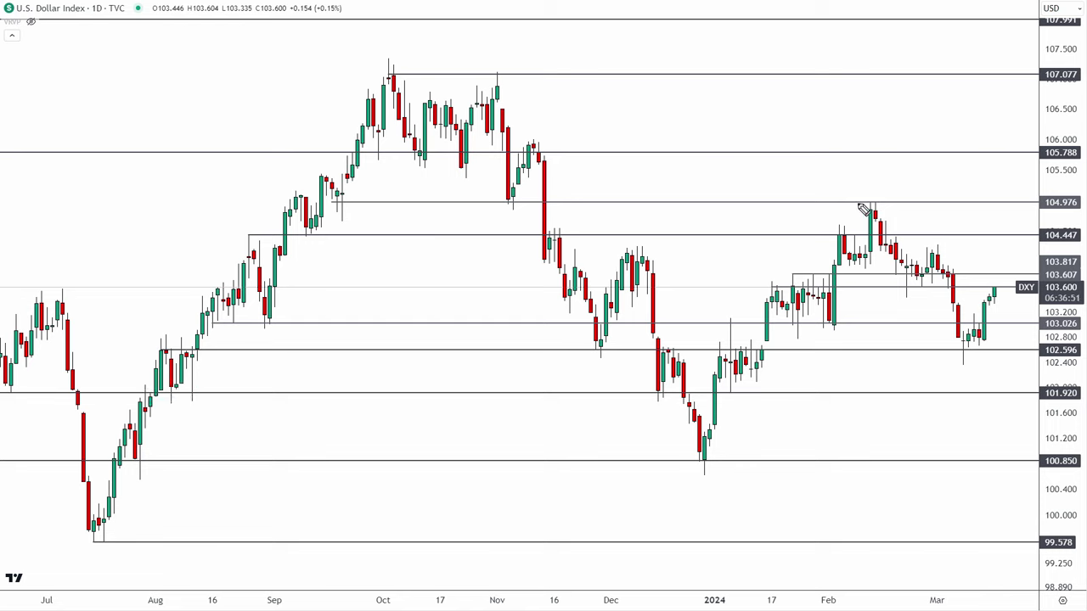
{"action": "mouse_move", "coordinate": [864, 205]}
{"action": "left_mouse_down"}
{"action": "mouse_move", "coordinate": [897, 203]}
{"action": "mouse_move", "coordinate": [868, 202]}
{"action": "mouse_move", "coordinate": [844, 229]}
{"action": "mouse_move", "coordinate": [852, 224]}
{"action": "left_mouse_up"}
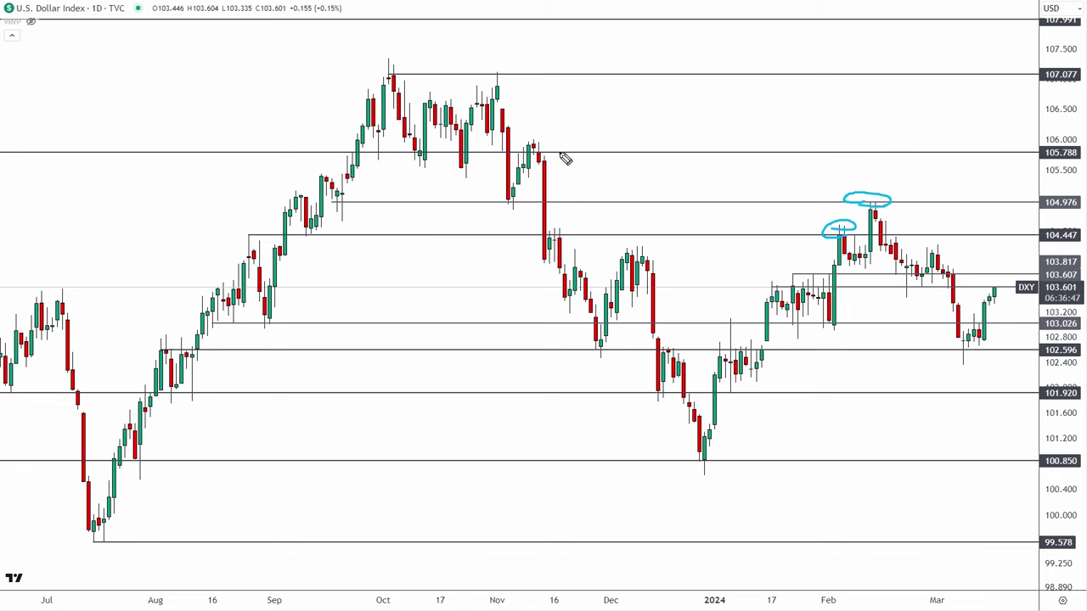
{"action": "key", "text": "ctrl+z"}
{"action": "key", "text": "ctrl+z"}
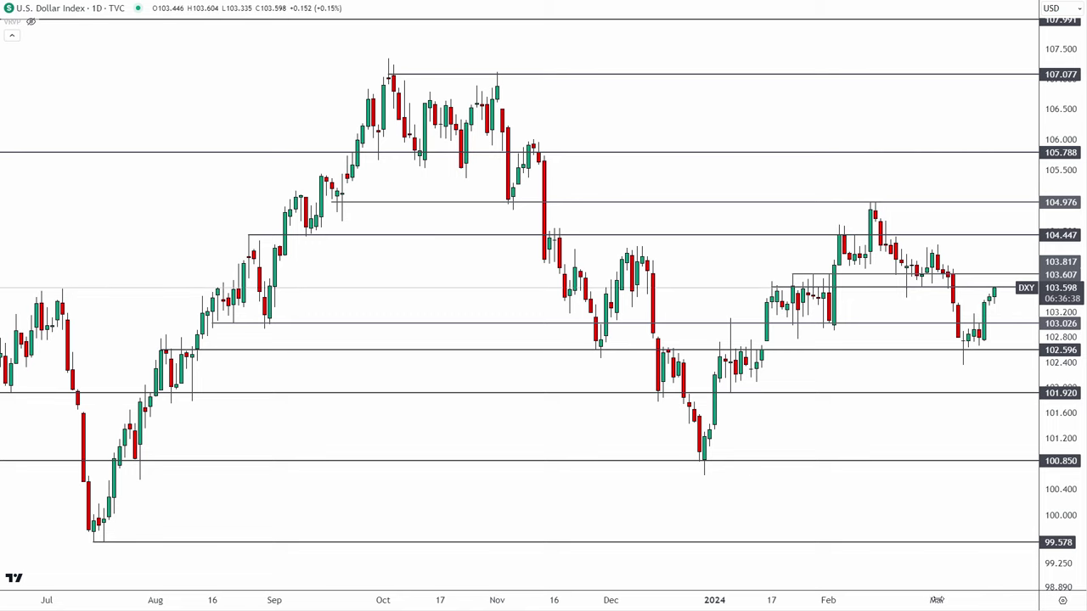
Step: Zoom into January–March and sketch cyan marks near 103.4 and along the 102.75 March lows
{"action": "scroll", "coordinate": [729, 577], "scroll_direction": "up", "scroll_amount": 5}
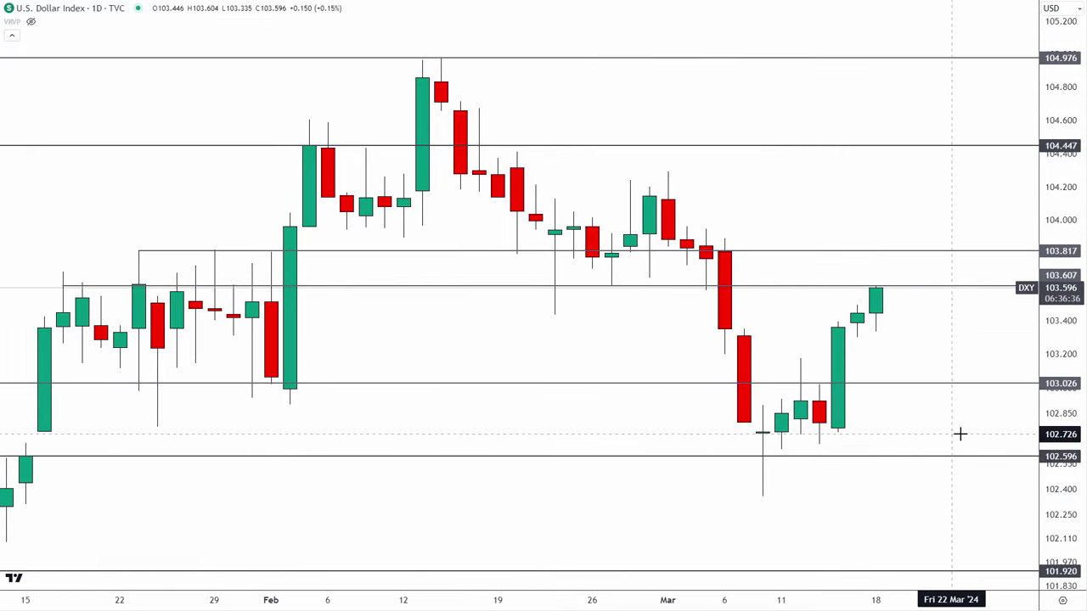
{"action": "scroll", "coordinate": [926, 414], "scroll_direction": "right", "scroll_amount": 1}
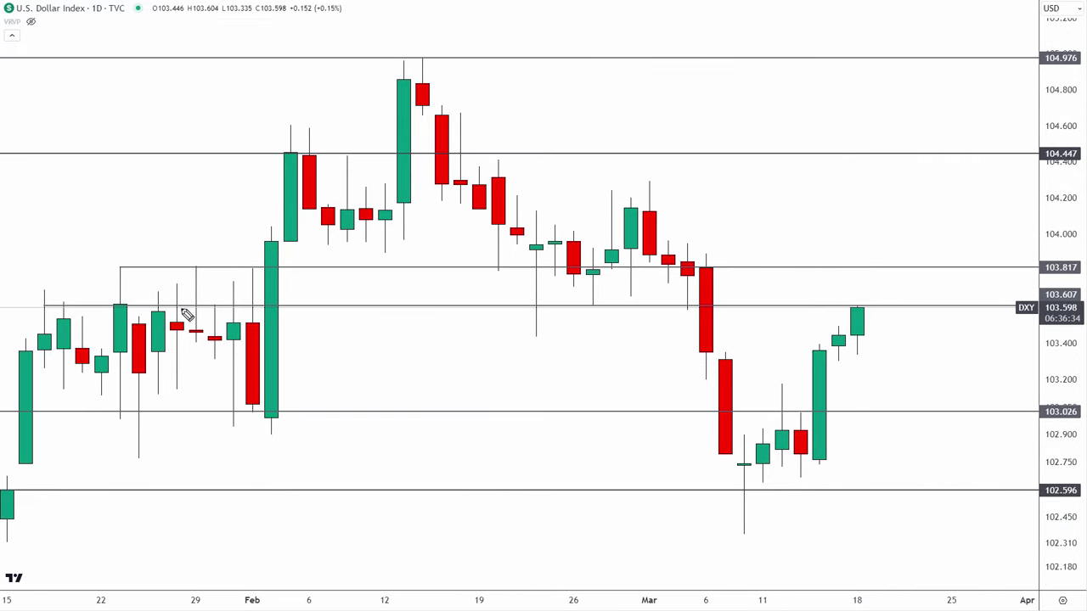
{"action": "left_click_drag", "start_coordinate": [793, 350], "coordinate": [842, 351]}
{"action": "left_click_drag", "start_coordinate": [798, 466], "coordinate": [862, 459]}
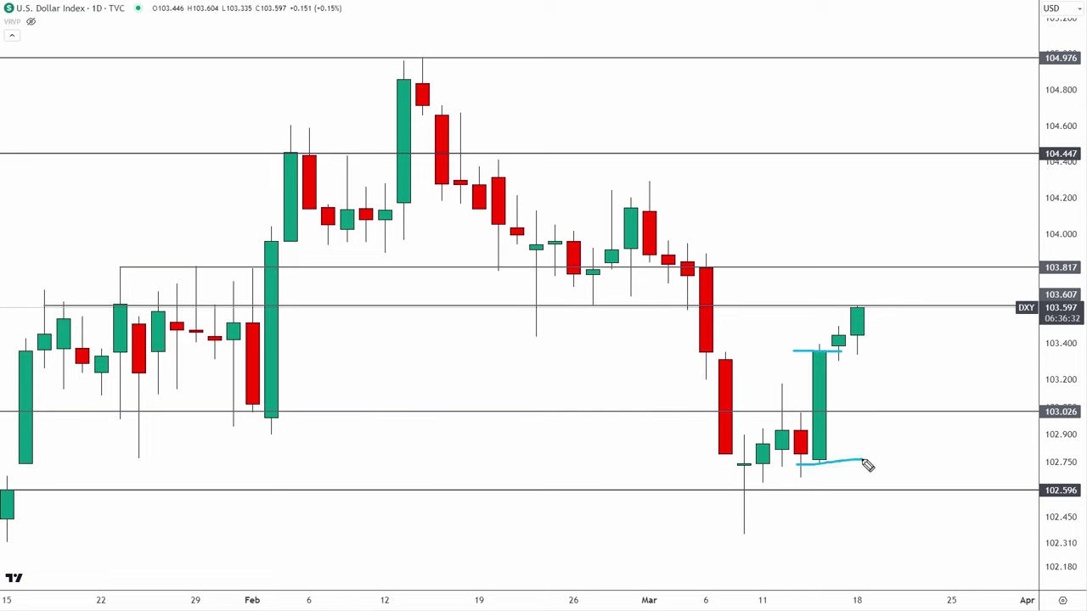
{"action": "left_click_drag", "start_coordinate": [829, 354], "coordinate": [837, 360]}
{"action": "mouse_move", "coordinate": [835, 368]}
{"action": "left_mouse_down"}
{"action": "mouse_move", "coordinate": [923, 398]}
{"action": "mouse_move", "coordinate": [927, 370]}
{"action": "mouse_move", "coordinate": [836, 376]}
{"action": "left_mouse_up"}
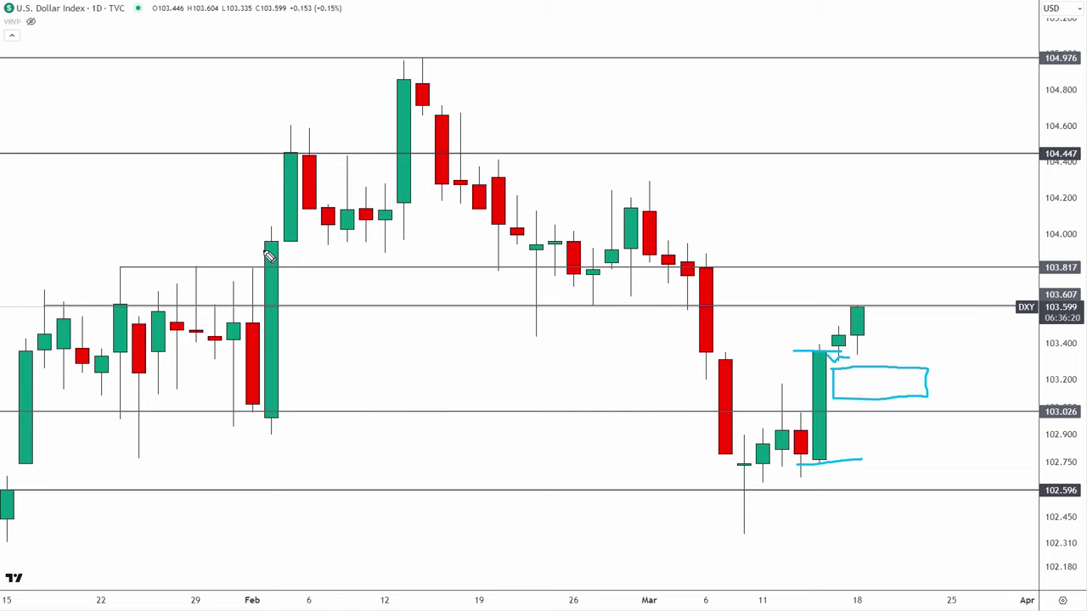
Step: Mark the tall green candle, late-February box below 103.817 and January lows near 102.75, then undo everything
{"action": "left_click_drag", "start_coordinate": [297, 242], "coordinate": [293, 238]}
{"action": "left_click_drag", "start_coordinate": [291, 405], "coordinate": [287, 416]}
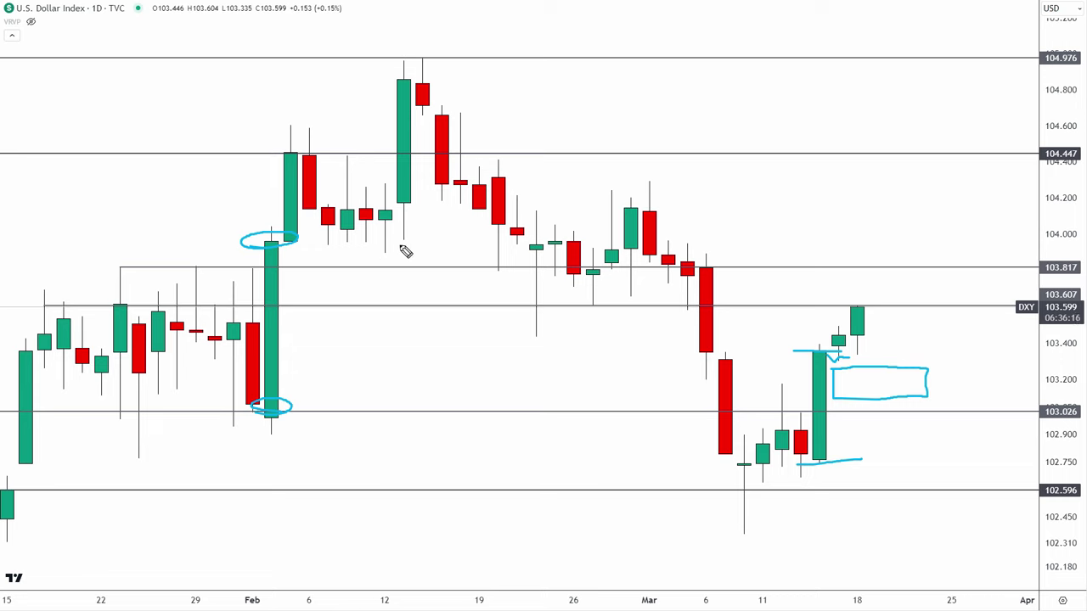
{"action": "mouse_move", "coordinate": [522, 268]}
{"action": "left_mouse_down"}
{"action": "mouse_move", "coordinate": [524, 311]}
{"action": "mouse_move", "coordinate": [647, 304]}
{"action": "mouse_move", "coordinate": [526, 272]}
{"action": "left_mouse_up"}
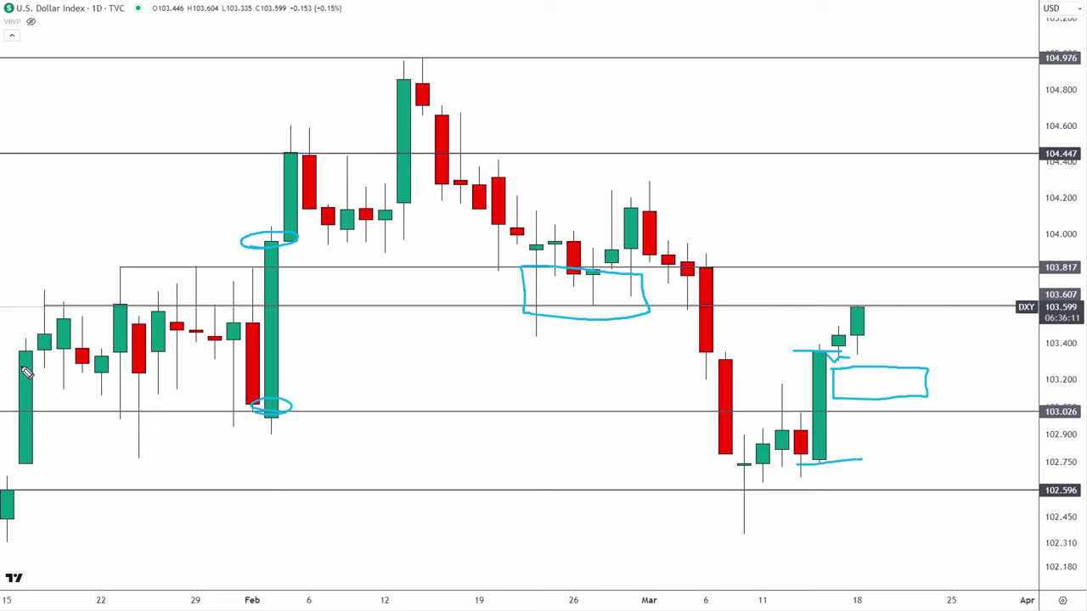
{"action": "left_click_drag", "start_coordinate": [3, 351], "coordinate": [51, 350]}
{"action": "left_click_drag", "start_coordinate": [6, 459], "coordinate": [40, 459]}
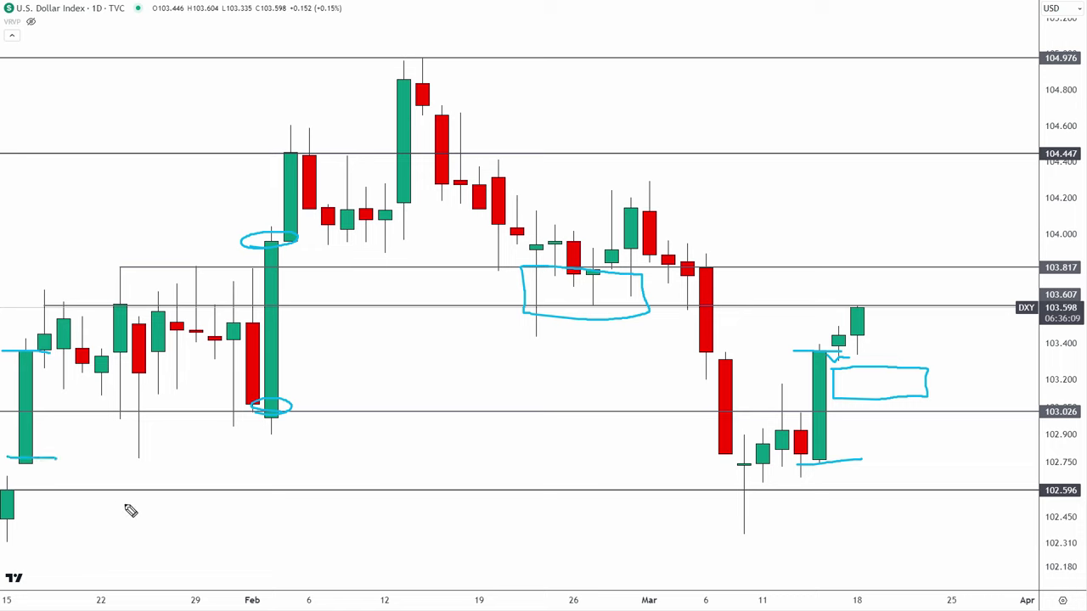
{"action": "mouse_move", "coordinate": [126, 460]}
{"action": "left_mouse_down"}
{"action": "mouse_move", "coordinate": [157, 465]}
{"action": "mouse_move", "coordinate": [136, 453]}
{"action": "left_mouse_up"}
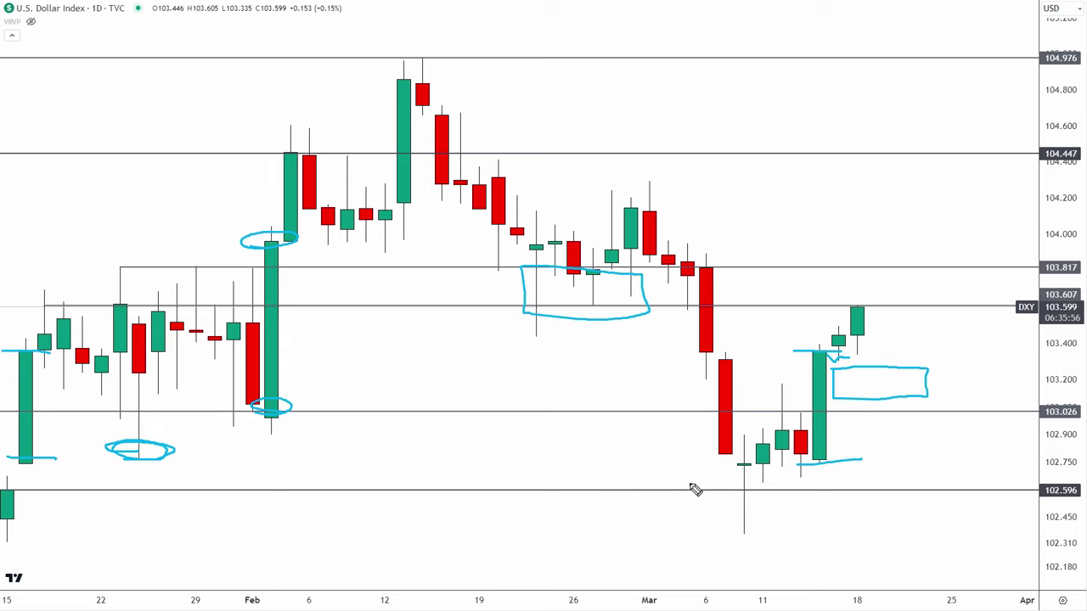
{"action": "key", "text": "ctrl+z"}
{"action": "key", "text": "ctrl+z"}
{"action": "key", "text": "ctrl+z"}
{"action": "key", "text": "ctrl+z"}
{"action": "key", "text": "ctrl+z"}
{"action": "key", "text": "ctrl+z"}
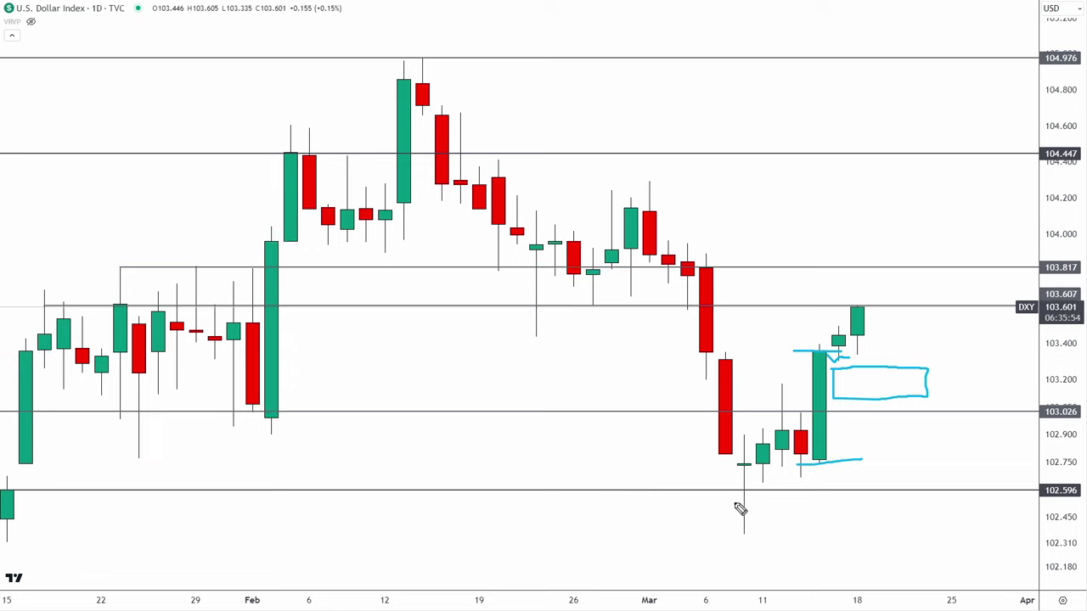
{"action": "key", "text": "ctrl+z"}
{"action": "key", "text": "ctrl+z"}
{"action": "key", "text": "ctrl+z"}
{"action": "key", "text": "ctrl+z"}
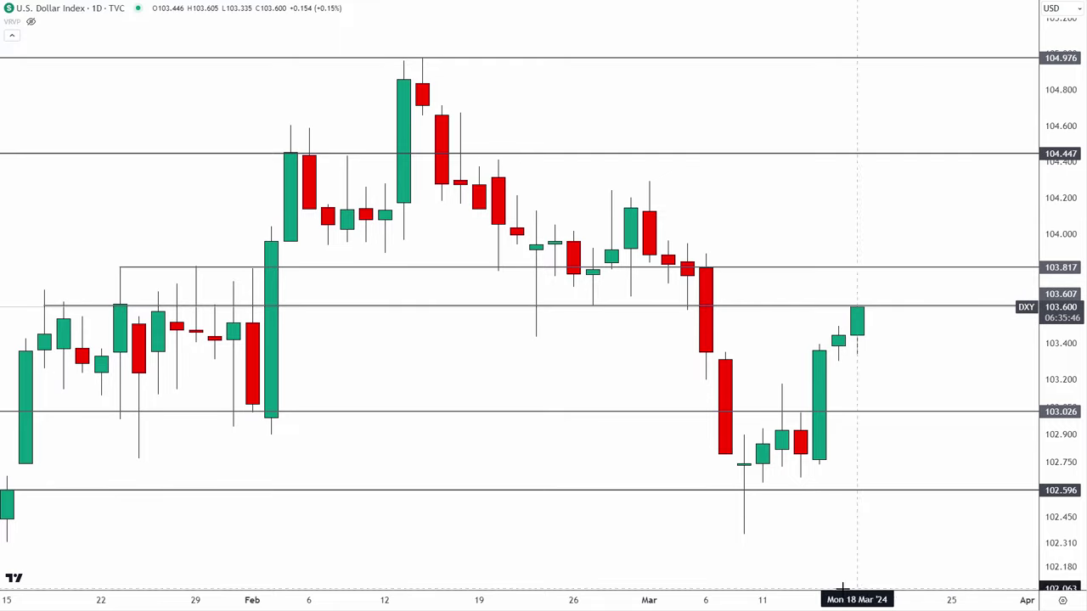
Step: Shift EURUSD to its later bars, then return to DXY zoomed out to show from November
{"action": "scroll", "coordinate": [990, 575], "scroll_direction": "down", "scroll_amount": 3}
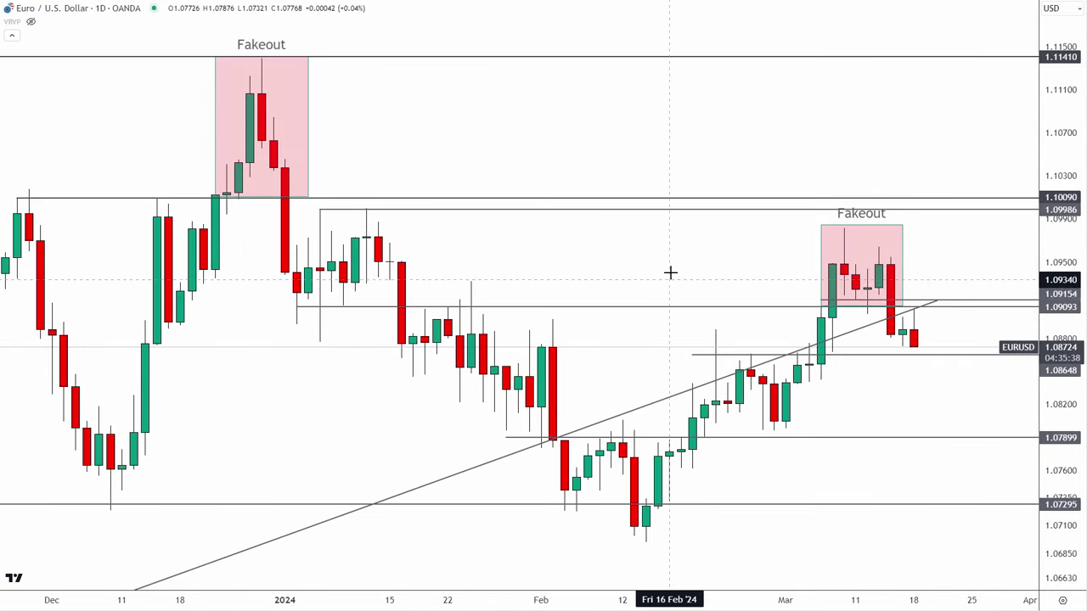
{"action": "left_click_drag", "start_coordinate": [672, 262], "coordinate": [630, 247]}
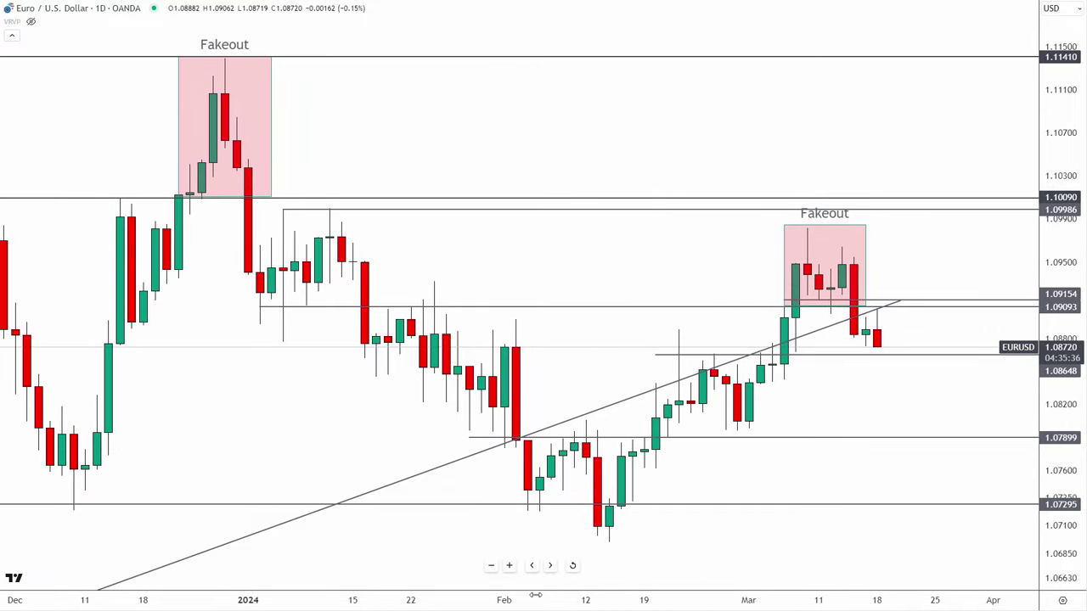
{"action": "scroll", "coordinate": [699, 441], "scroll_direction": "down", "scroll_amount": 5}
{"action": "left_click_drag", "start_coordinate": [811, 476], "coordinate": [752, 475]}
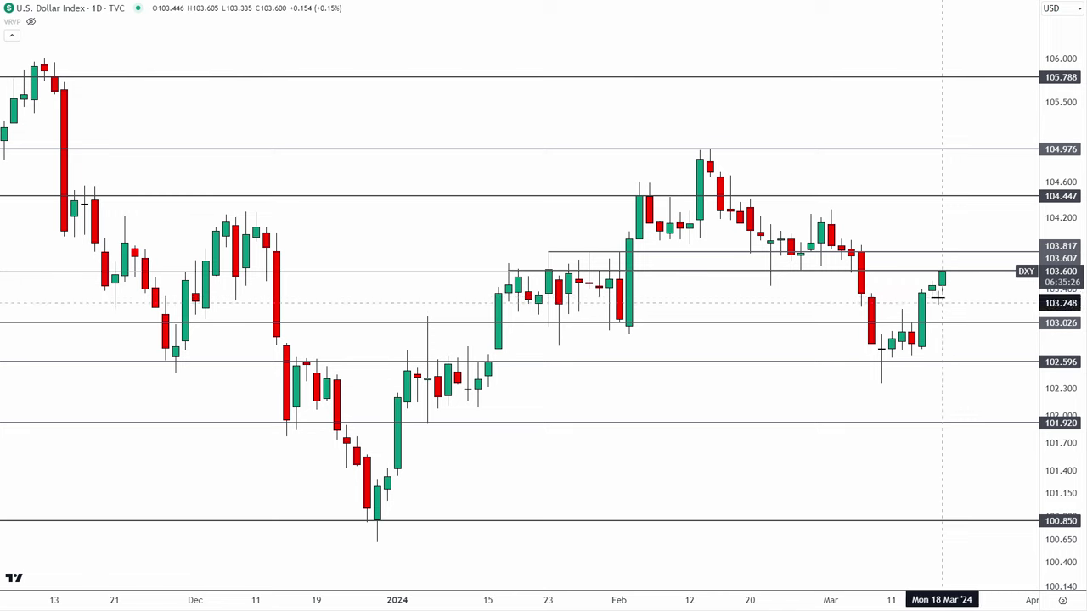
Step: Draw a red Path from the latest candle down near 103.1 and up above 103.817, nudging its low higher
{"action": "left_click", "coordinate": [3, 119]}
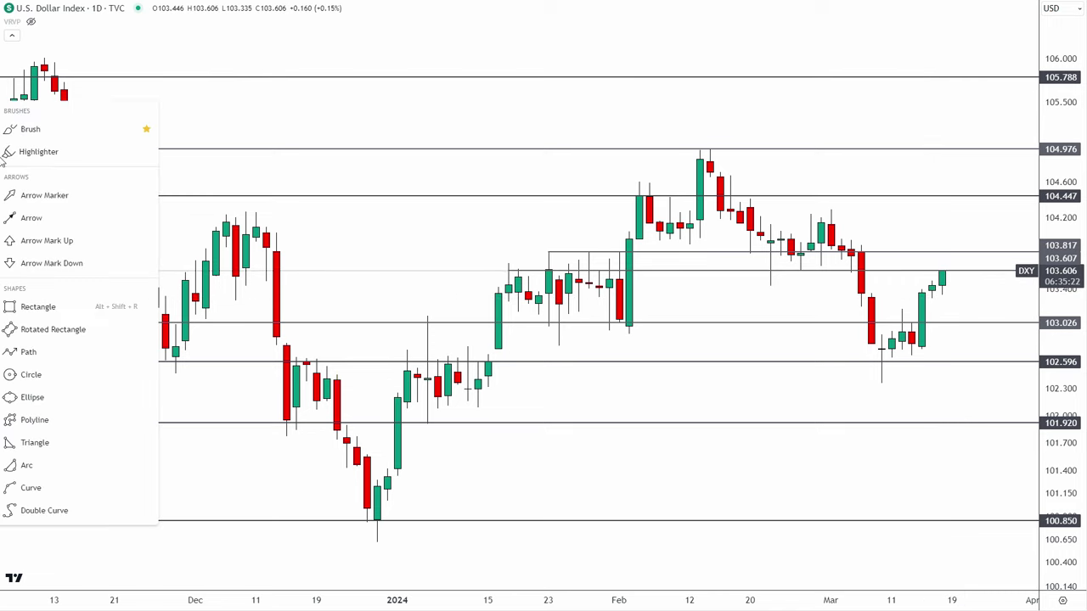
{"action": "left_click", "coordinate": [34, 348]}
{"action": "left_click", "coordinate": [951, 264]}
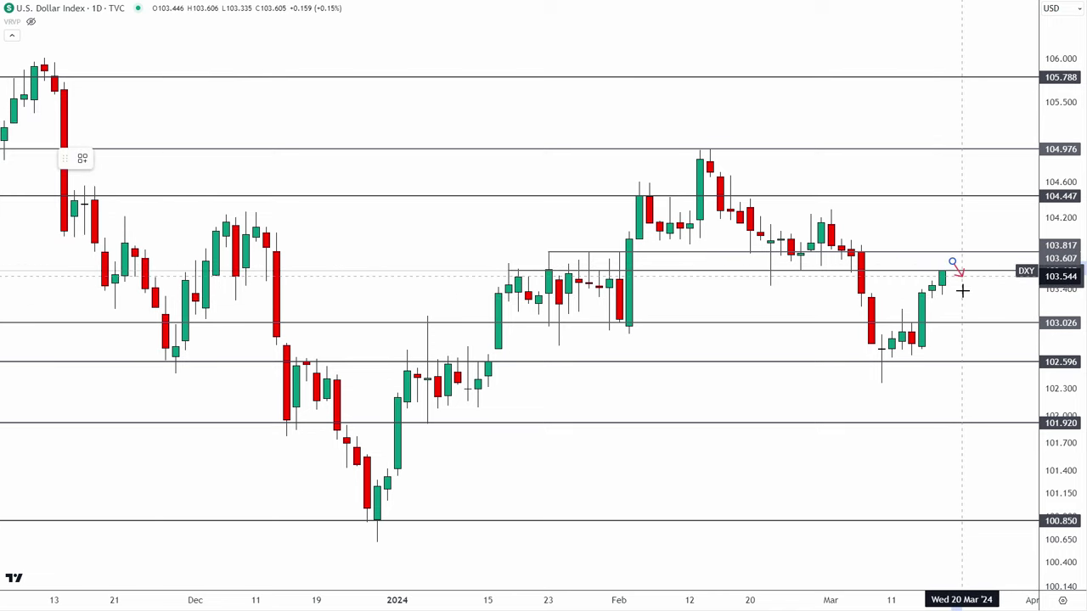
{"action": "left_click", "coordinate": [971, 315]}
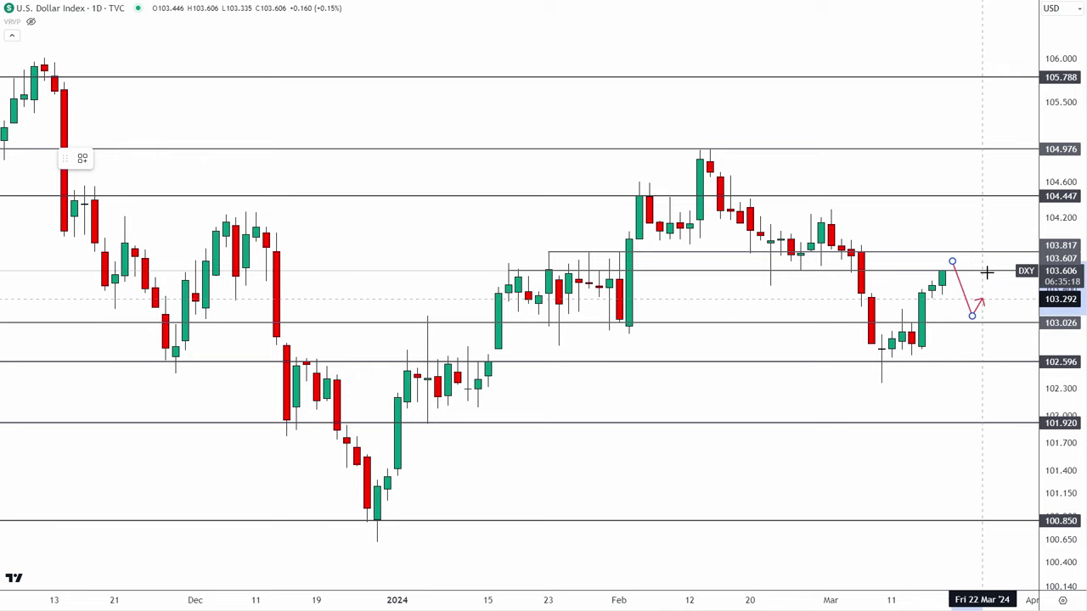
{"action": "double_click", "coordinate": [1011, 242]}
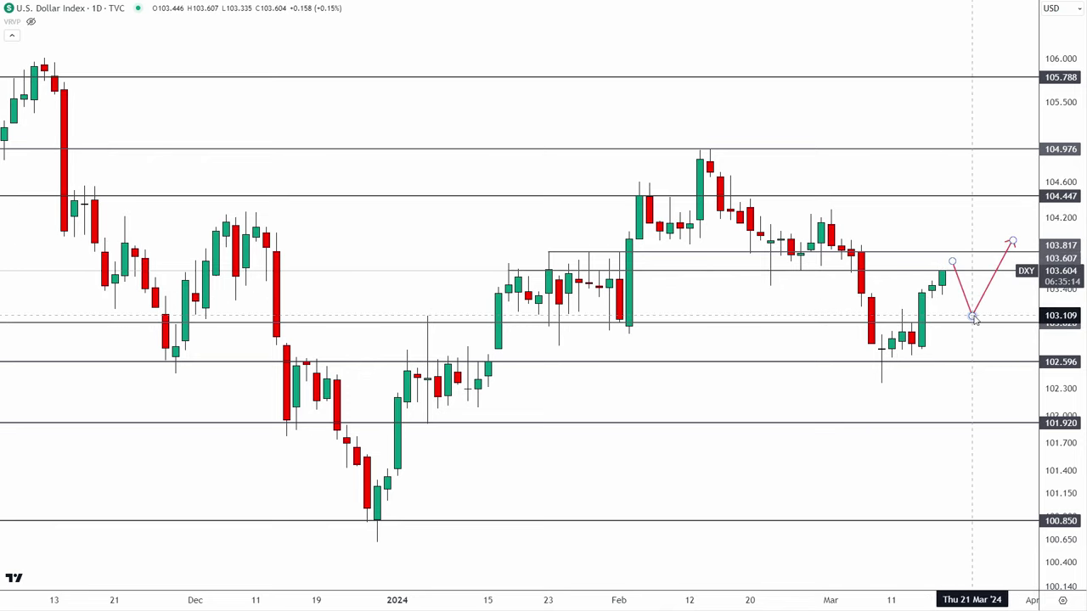
{"action": "mouse_move", "coordinate": [975, 319]}
{"action": "left_mouse_down"}
{"action": "mouse_move", "coordinate": [952, 305]}
{"action": "mouse_move", "coordinate": [969, 308]}
{"action": "left_mouse_up"}
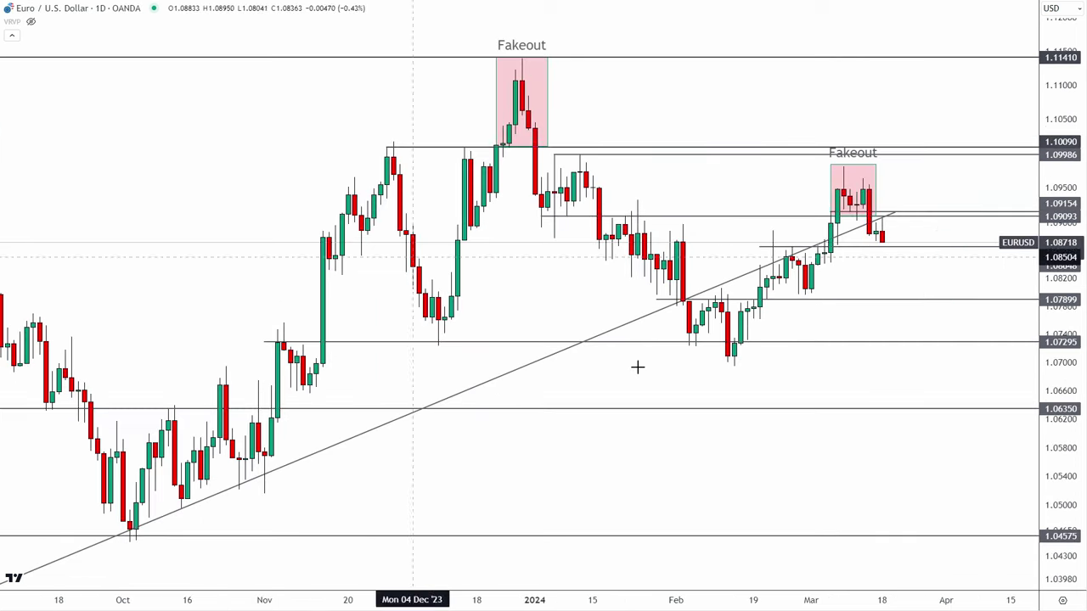
Step: On EURUSD, mark the 1.09093 retest, a drop stroke, 1.08648 touches and a dip-then-rally wave
{"action": "scroll", "coordinate": [654, 597], "scroll_direction": "up", "scroll_amount": 1}
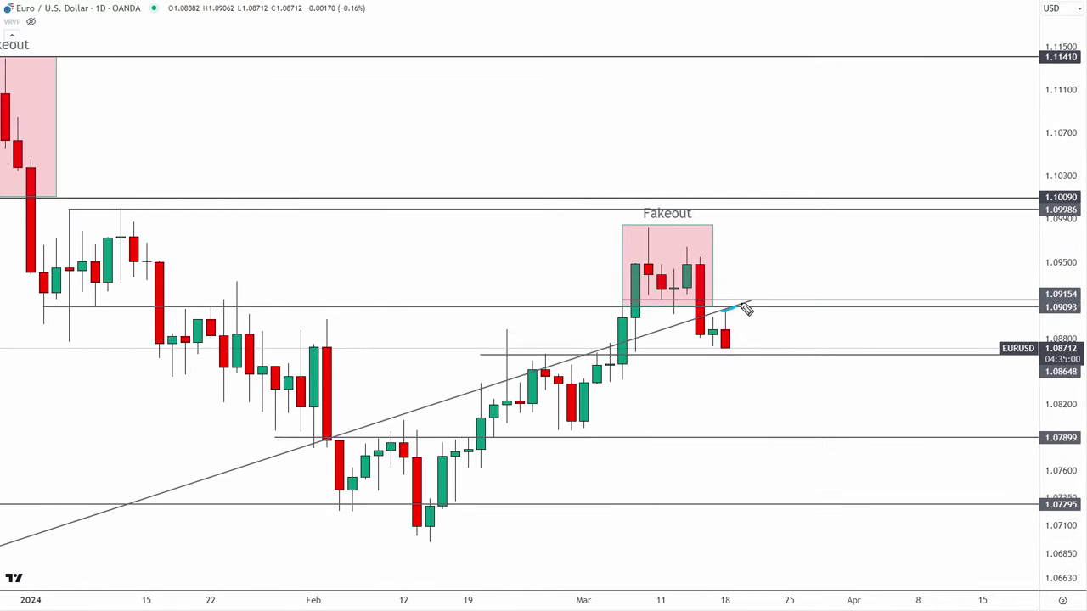
{"action": "left_click_drag", "start_coordinate": [745, 307], "coordinate": [735, 305]}
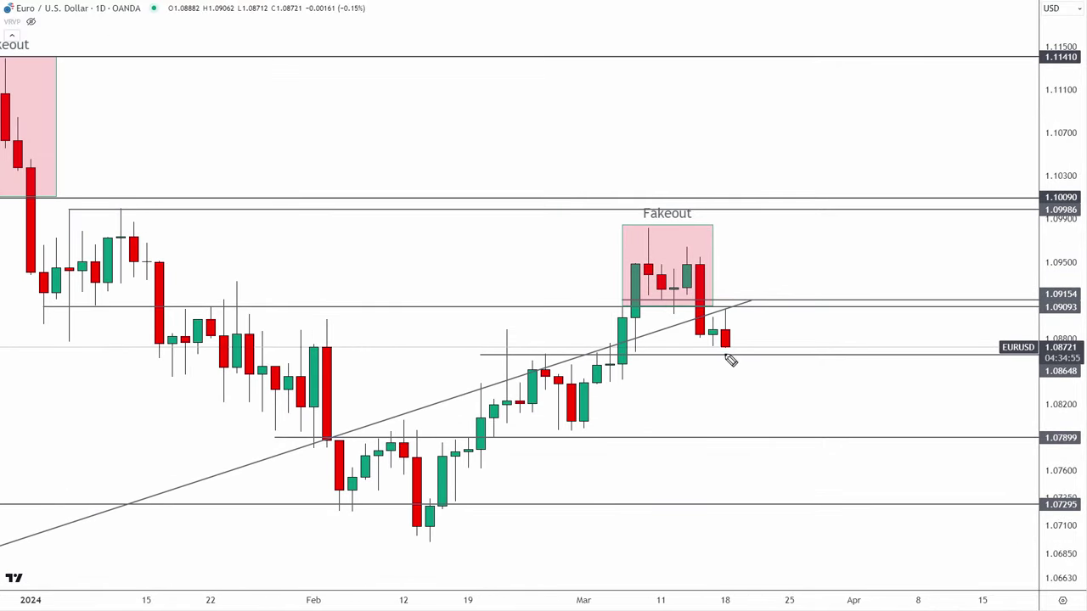
{"action": "left_click_drag", "start_coordinate": [727, 348], "coordinate": [736, 363]}
{"action": "left_click_drag", "start_coordinate": [554, 353], "coordinate": [542, 355]}
{"action": "left_click_drag", "start_coordinate": [608, 353], "coordinate": [598, 355]}
{"action": "mouse_move", "coordinate": [735, 349]}
{"action": "left_mouse_down"}
{"action": "mouse_move", "coordinate": [745, 373]}
{"action": "mouse_move", "coordinate": [766, 309]}
{"action": "mouse_move", "coordinate": [717, 309]}
{"action": "mouse_move", "coordinate": [783, 299]}
{"action": "mouse_move", "coordinate": [806, 369]}
{"action": "mouse_move", "coordinate": [816, 365]}
{"action": "left_mouse_up"}
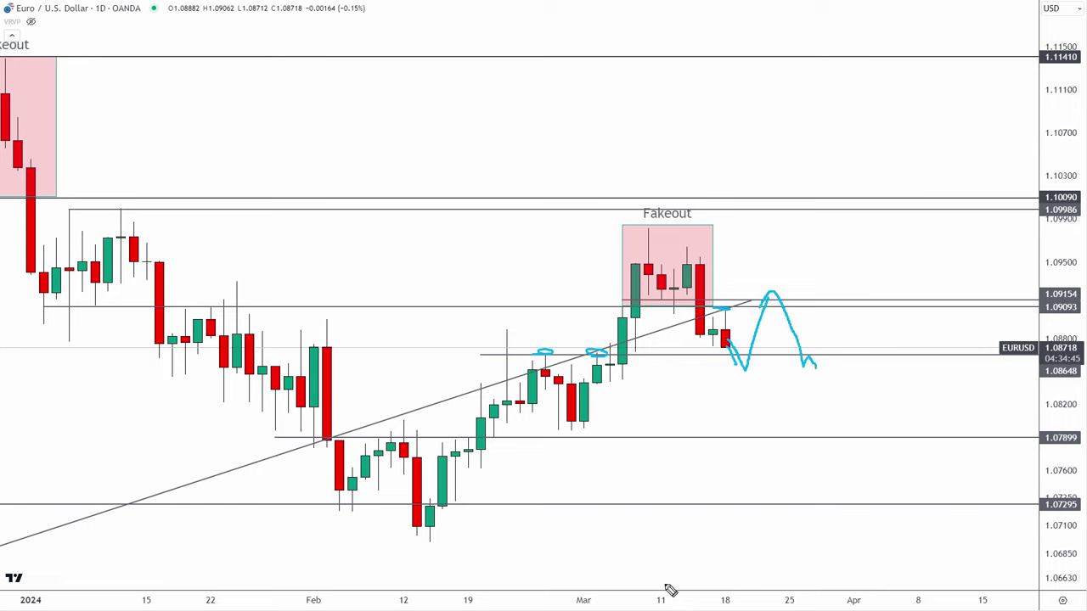
Step: Undo the wave, circles and a trial rising stroke, keeping only the short down-stroke toward 1.0865
{"action": "key", "text": "ctrl+z"}
{"action": "key", "text": "ctrl+z"}
{"action": "key", "text": "ctrl+z"}
{"action": "key", "text": "ctrl+z"}
{"action": "key", "text": "ctrl+z"}
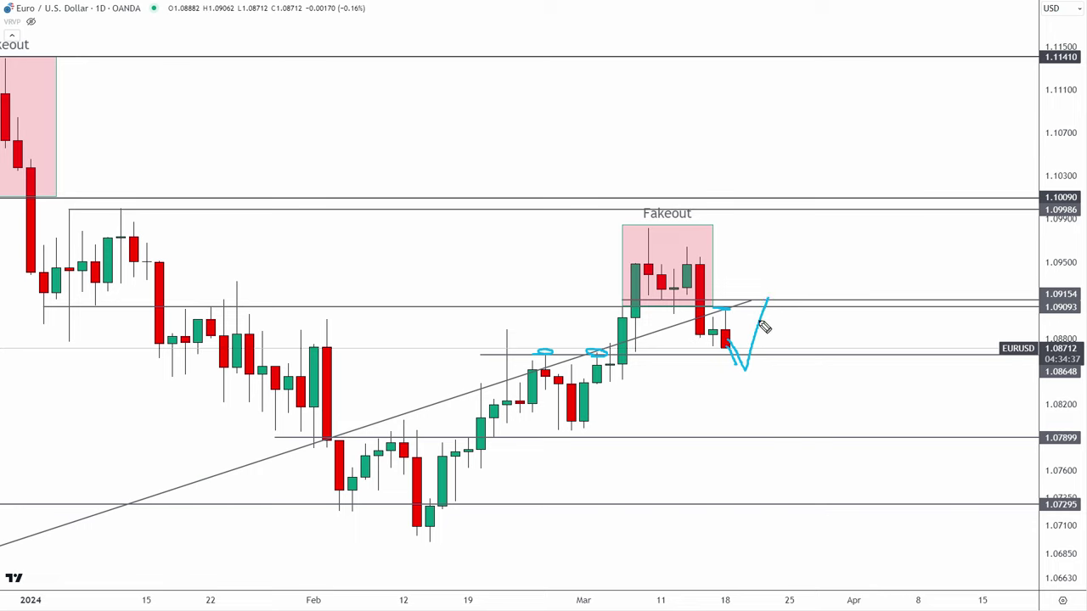
{"action": "key", "text": "ctrl+z"}
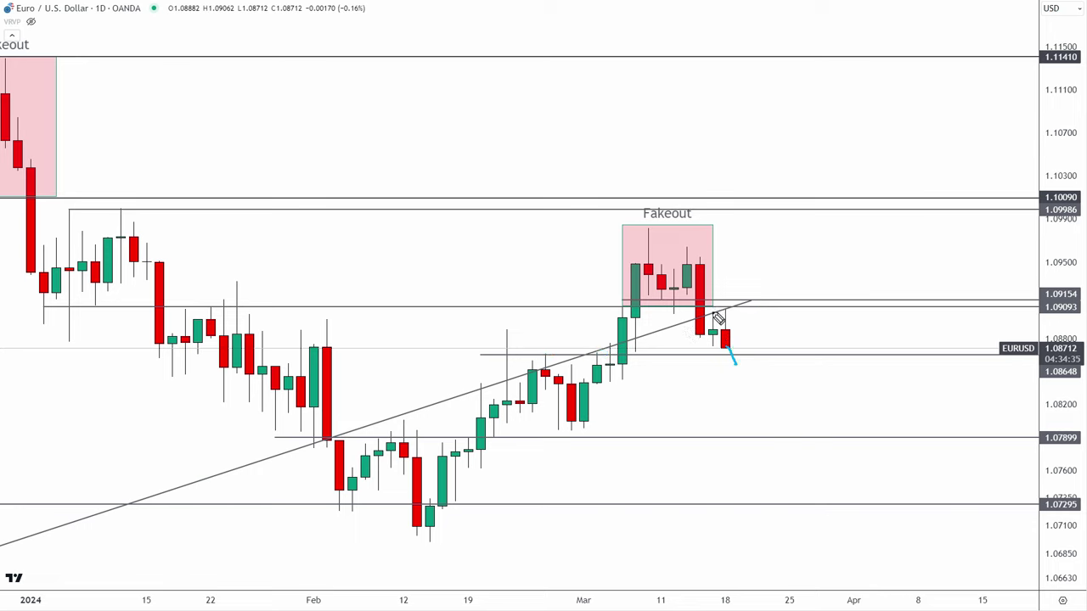
{"action": "left_click_drag", "start_coordinate": [705, 311], "coordinate": [746, 307]}
{"action": "key", "text": "ctrl+z"}
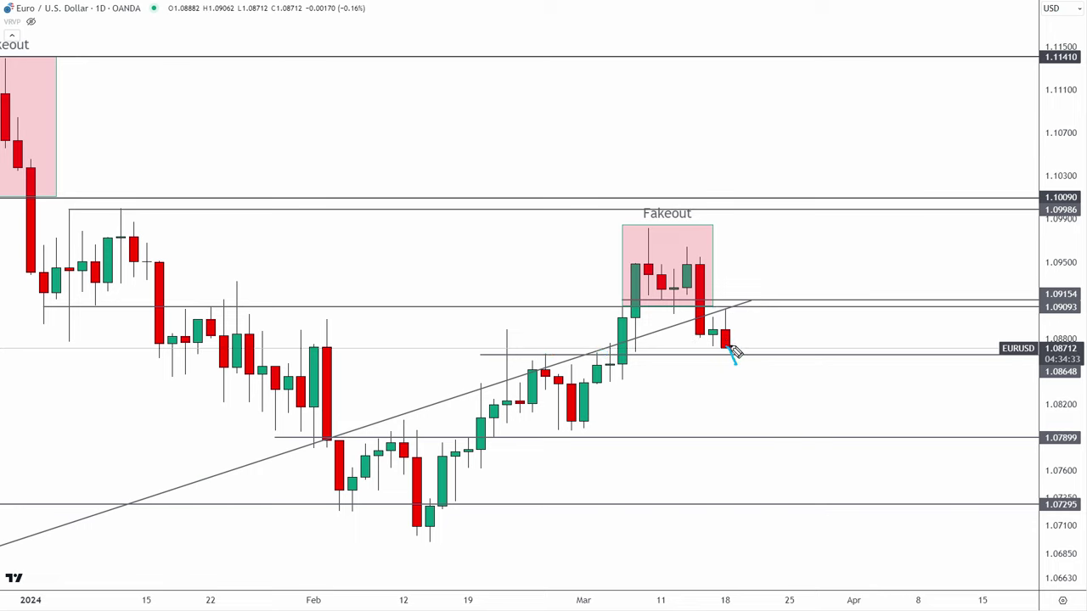